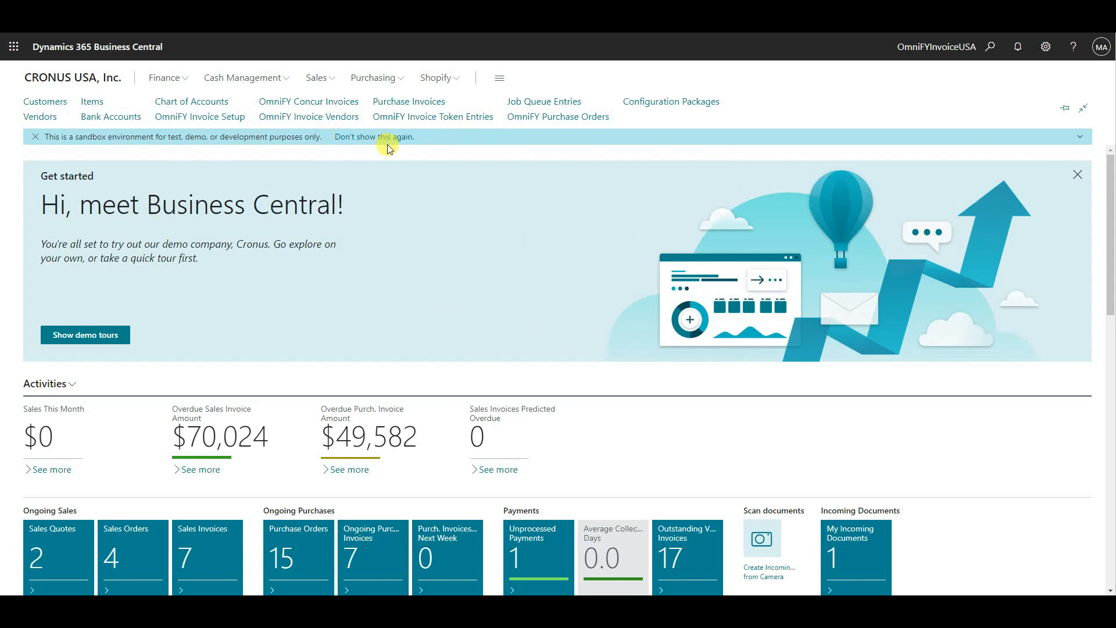
- View the OmniFY Invoice Vendors list and return to the home page
left_click(346, 117)
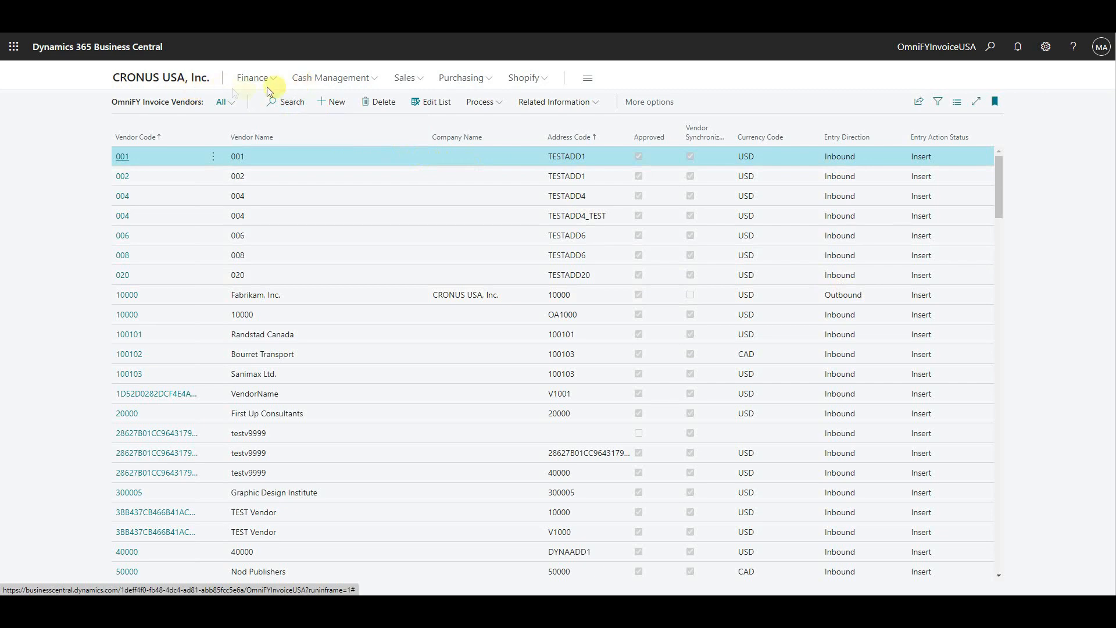
left_click(182, 78)
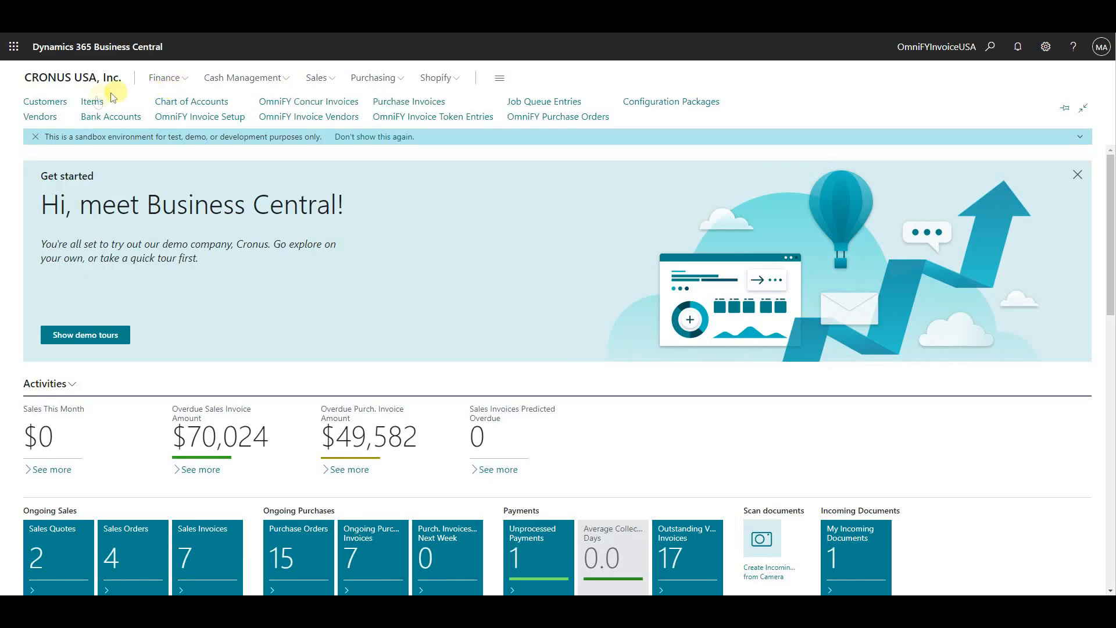
- Create a new vendor from the VENDOR COMPANY template and name it New York Technologies
left_click(47, 115)
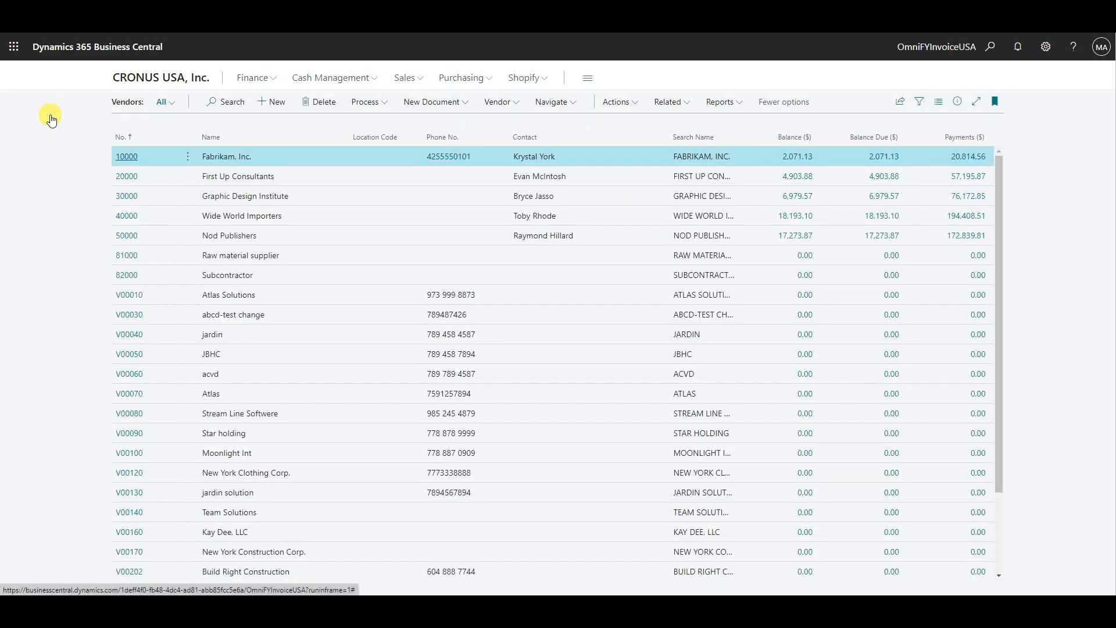
left_click(265, 102)
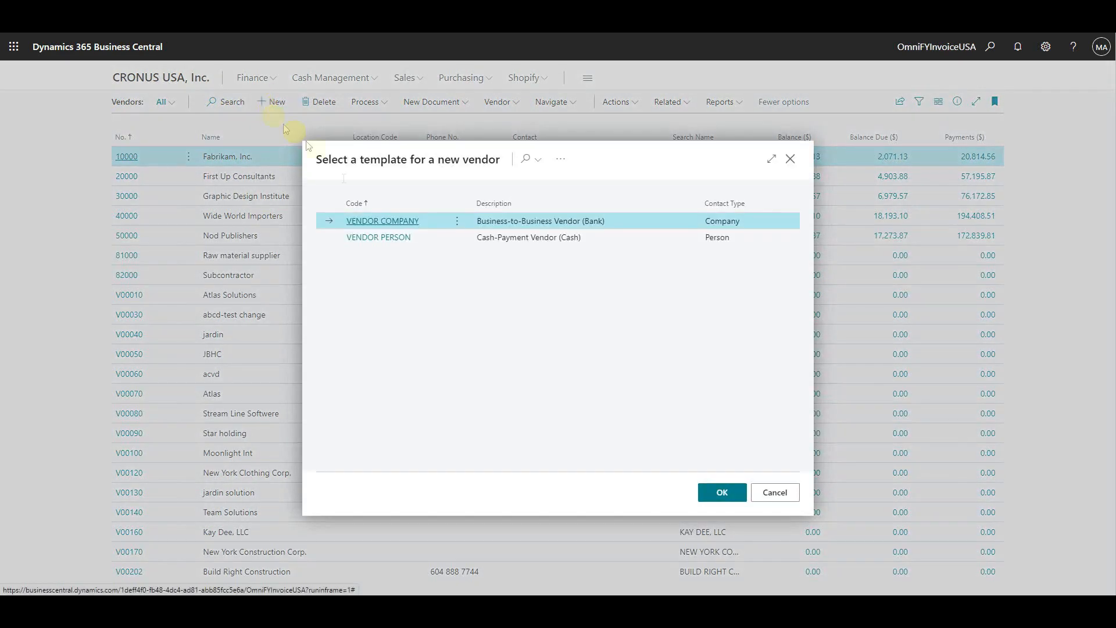
left_click(722, 493)
type("New York Technologies")
- Fill in the new vendor's street address and choose its New York ZIP code from the lookup
left_click(349, 413)
type("5461 Tech Rd")
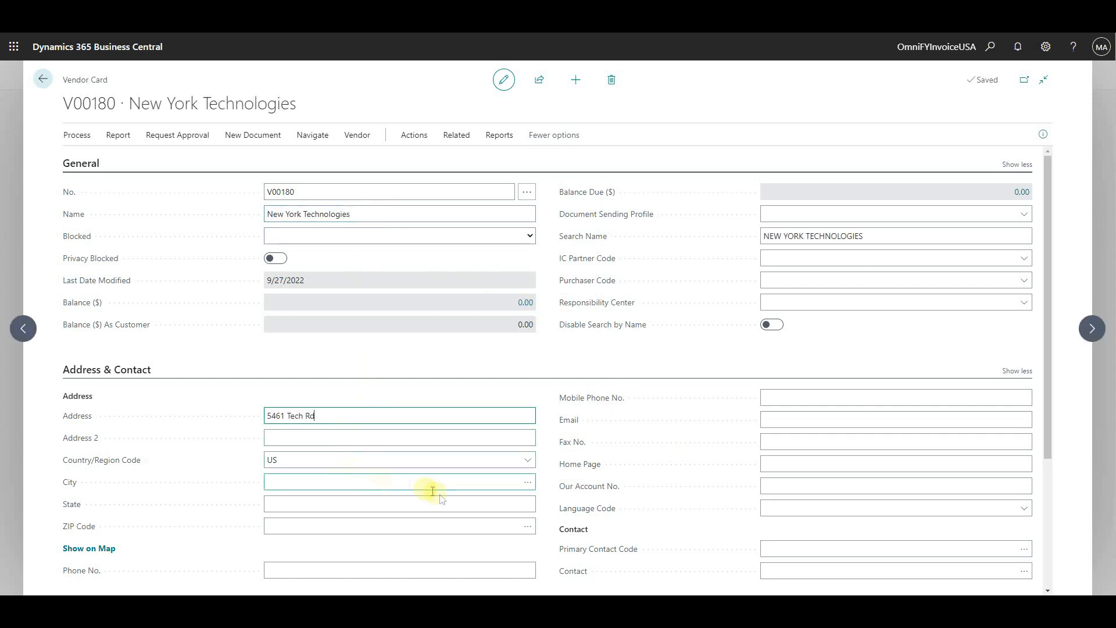
left_click(527, 526)
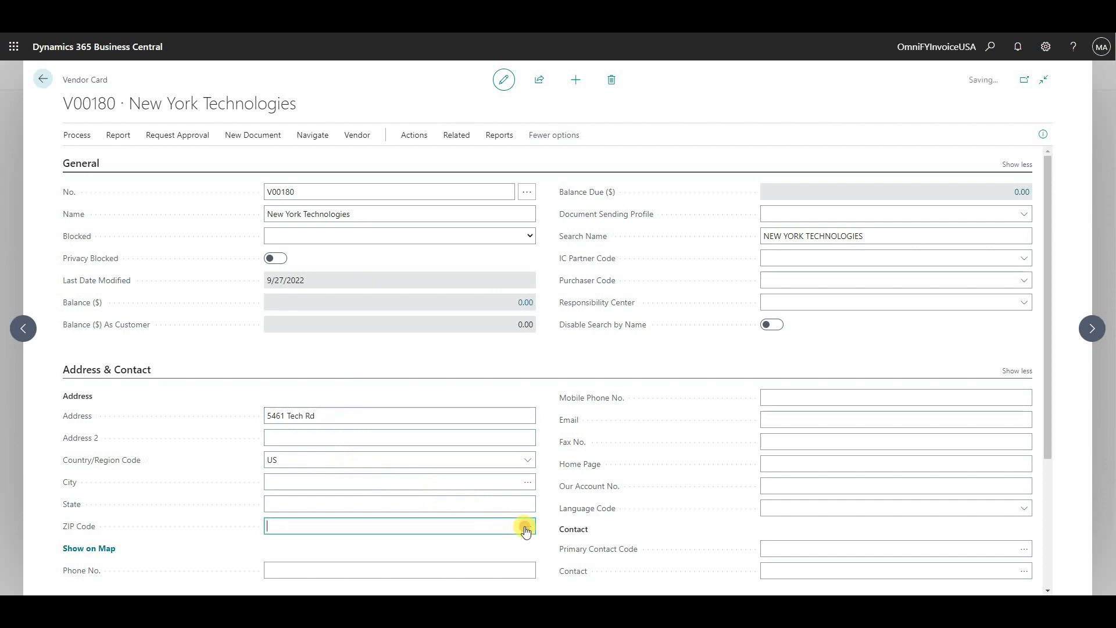
left_click(714, 495)
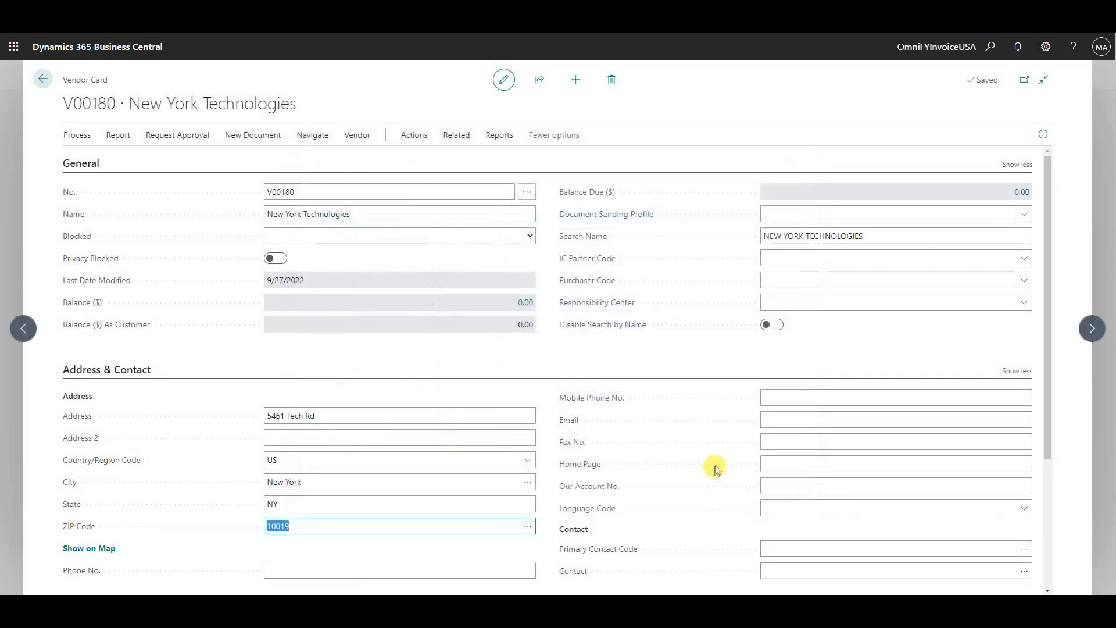
- Send the New York Technologies vendor to Concur and confirm the transfer
left_click(422, 142)
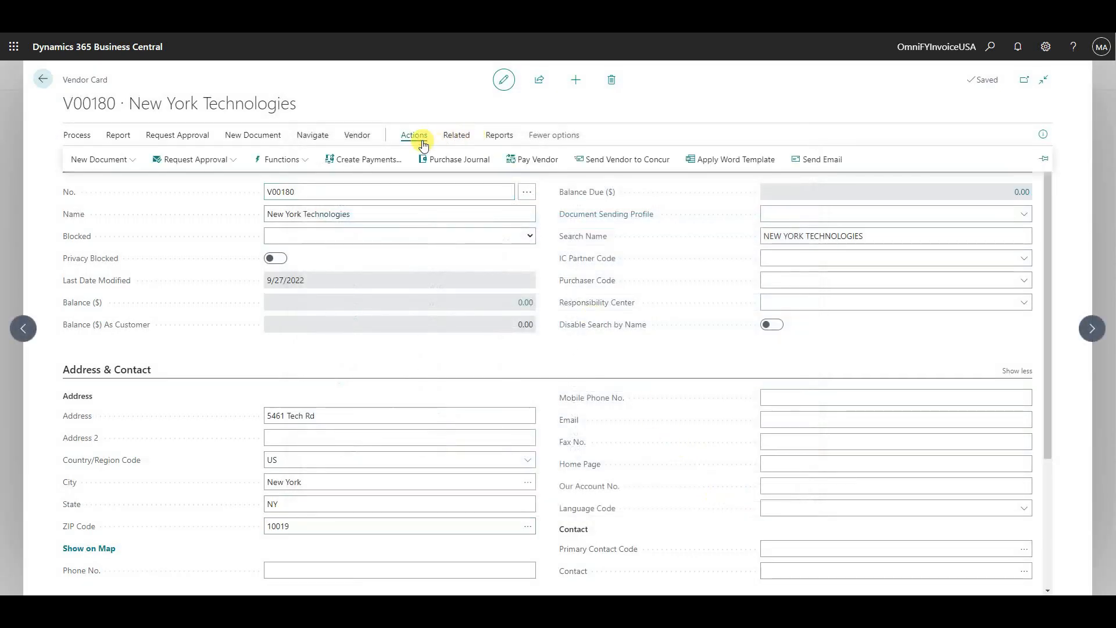
left_click(601, 166)
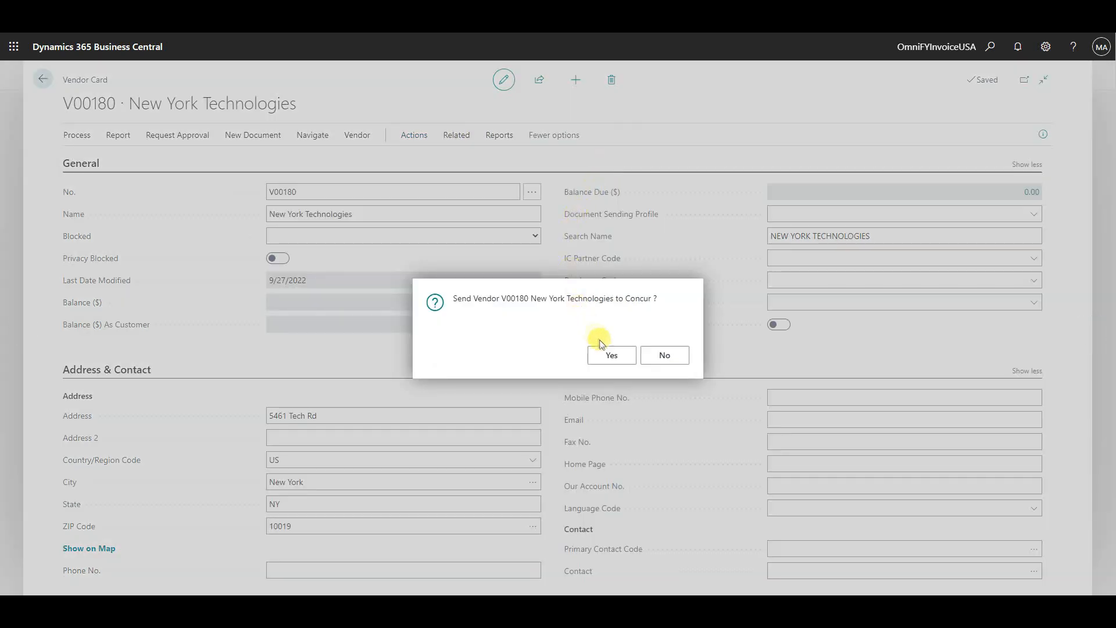
left_click(605, 356)
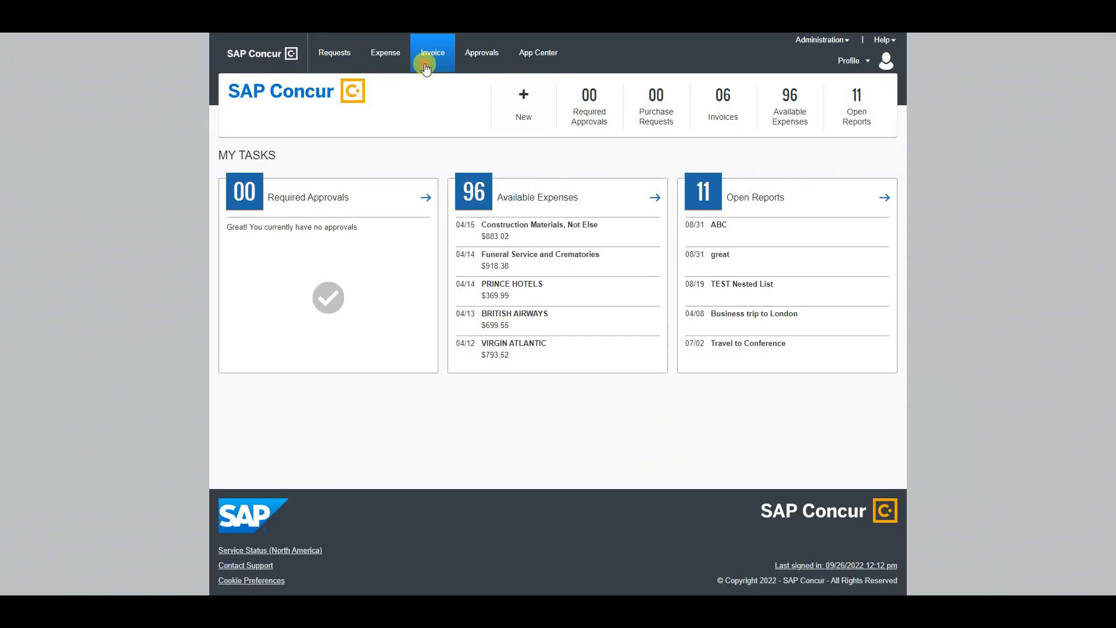
- Switch to SAP Concur, search the Vendor Manager for vendor names beginning with "new york tech" and open the New York Technologies record
left_click(428, 58)
left_click(411, 86)
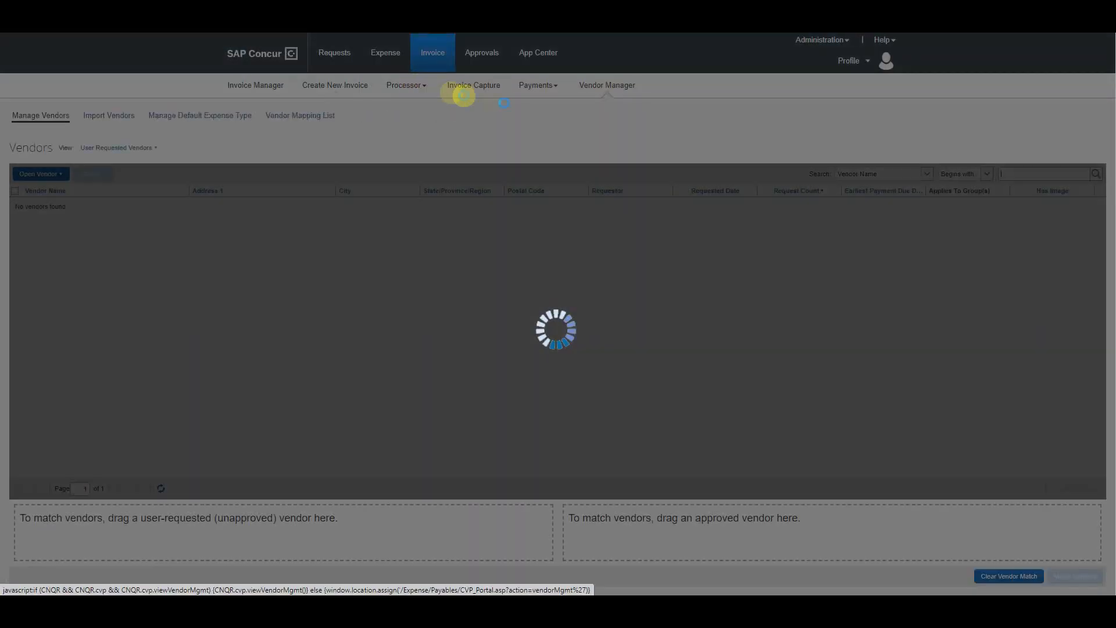
left_click(1017, 175)
type("new y")
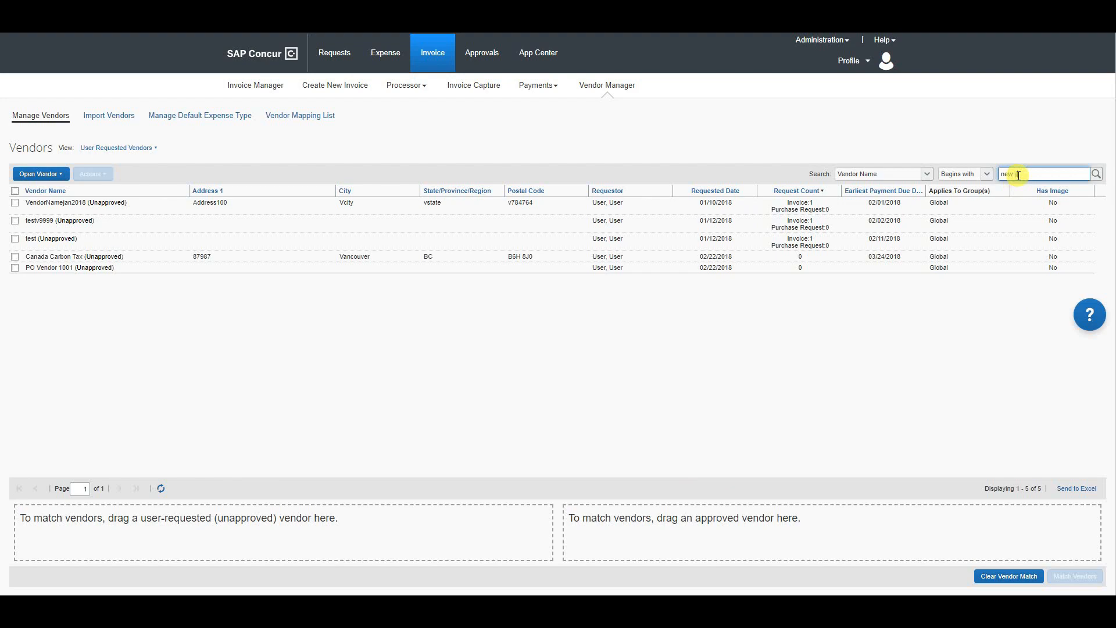
type("ork tech")
key("Return")
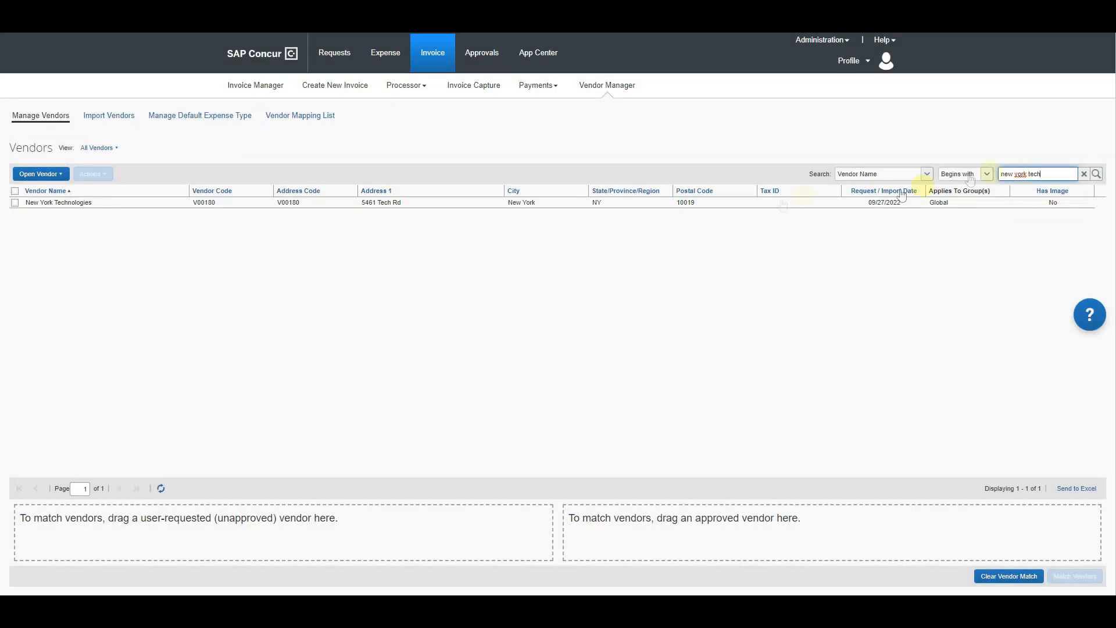
left_click(127, 205)
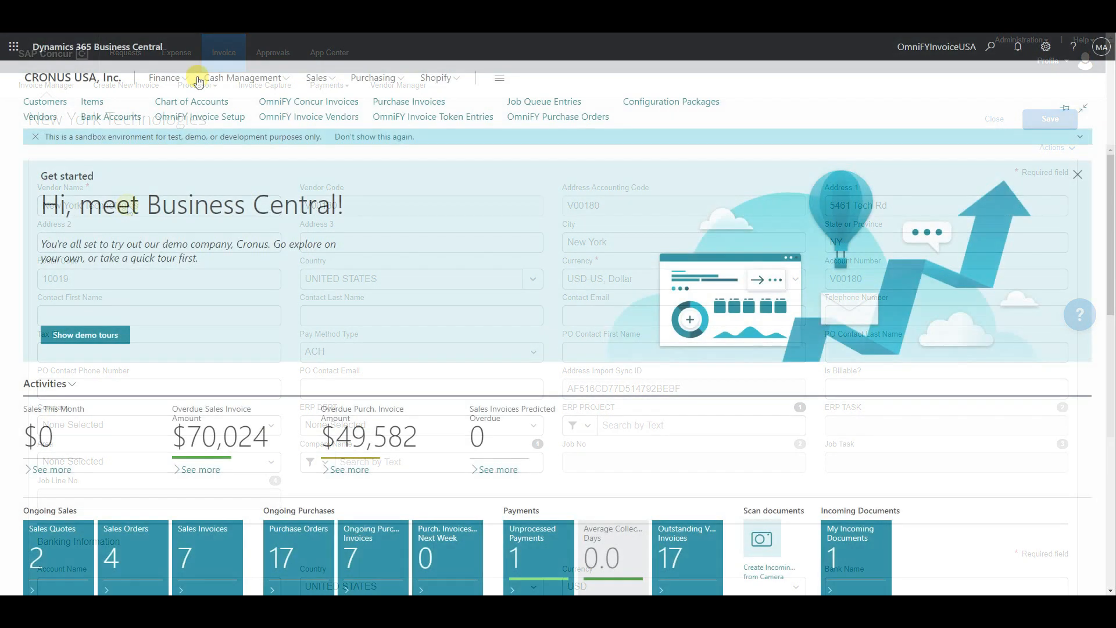
- In Business Central, open the OmniFY Concur Invoices list and examine its processing and invoice posting options without posting anything
left_click(355, 104)
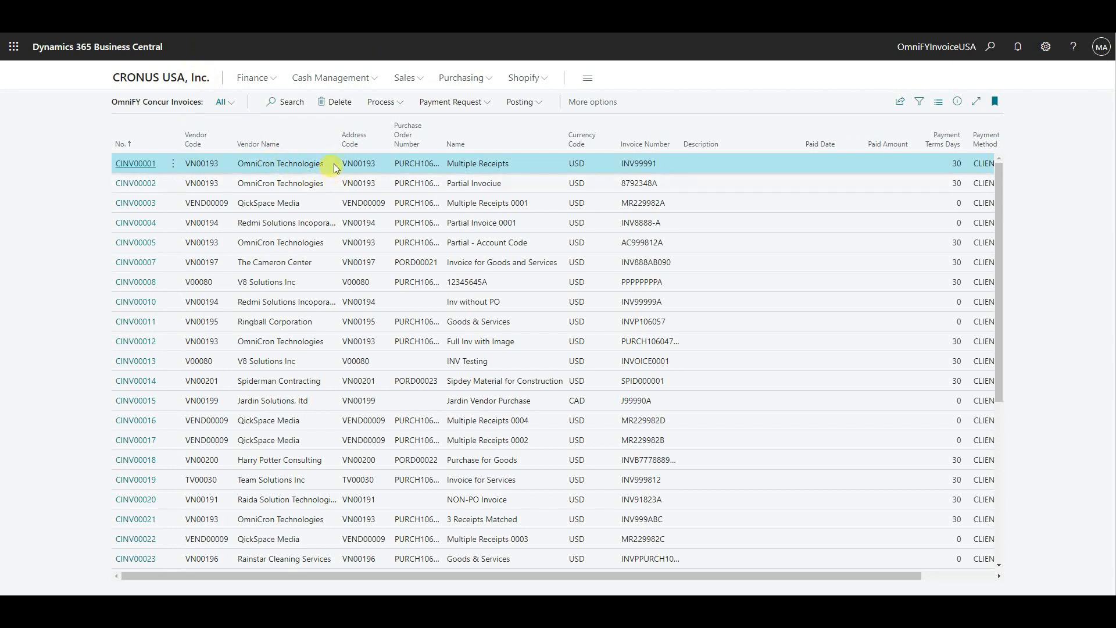
left_click(396, 106)
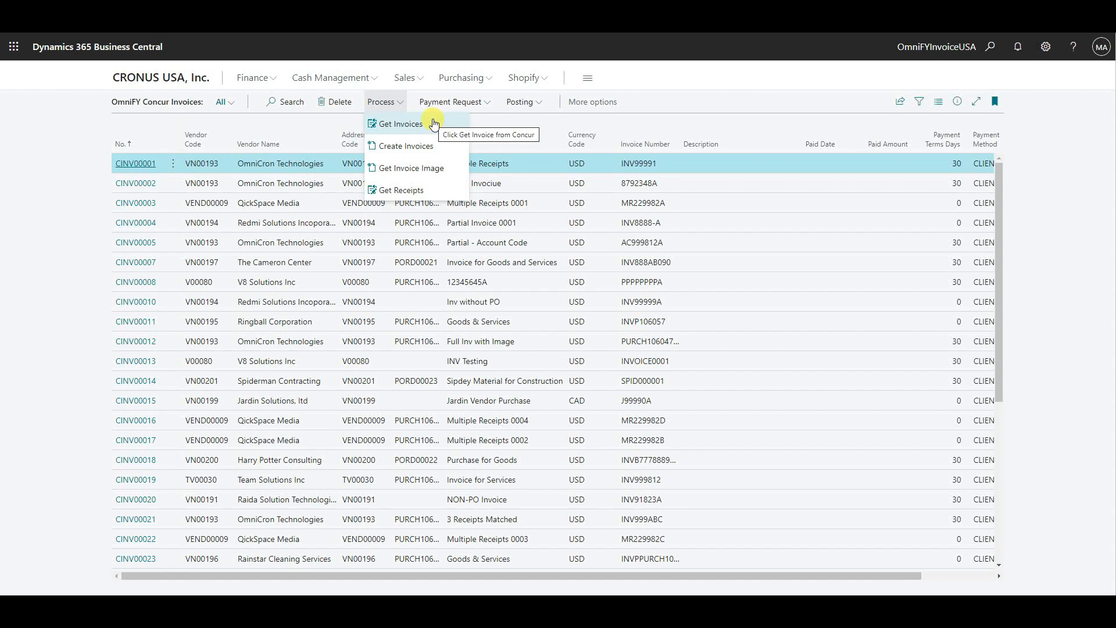
left_click(517, 102)
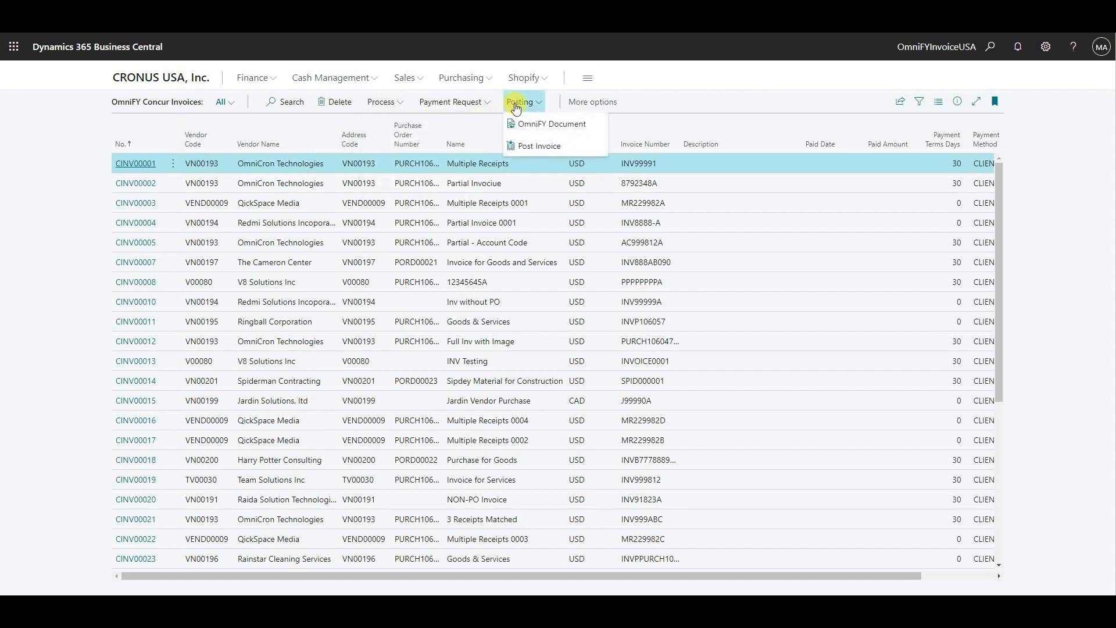
left_click(563, 145)
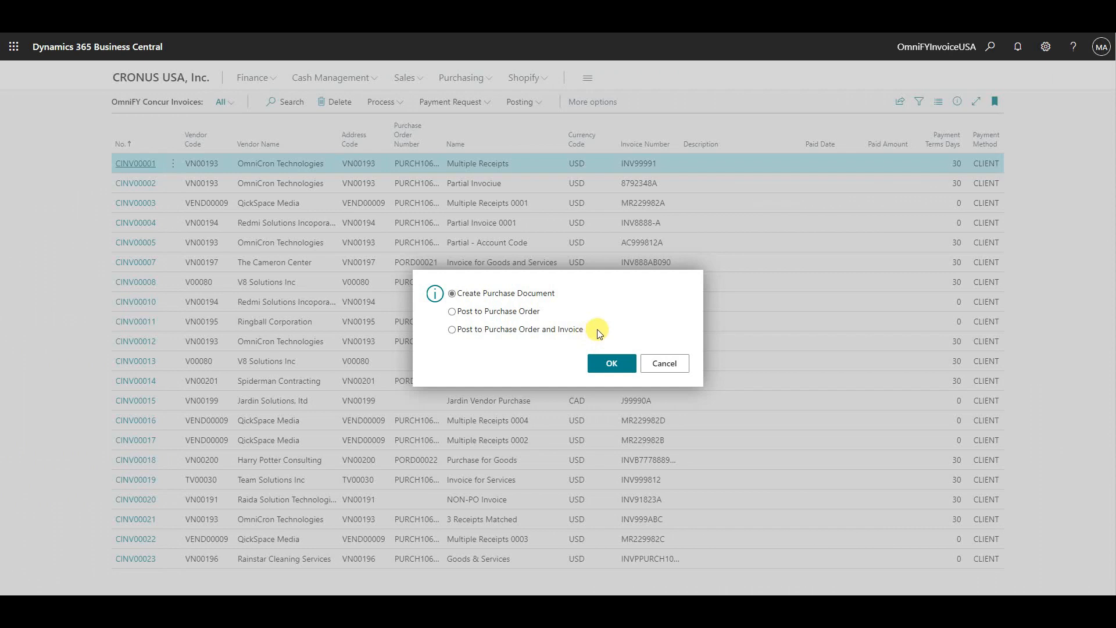
left_click(663, 363)
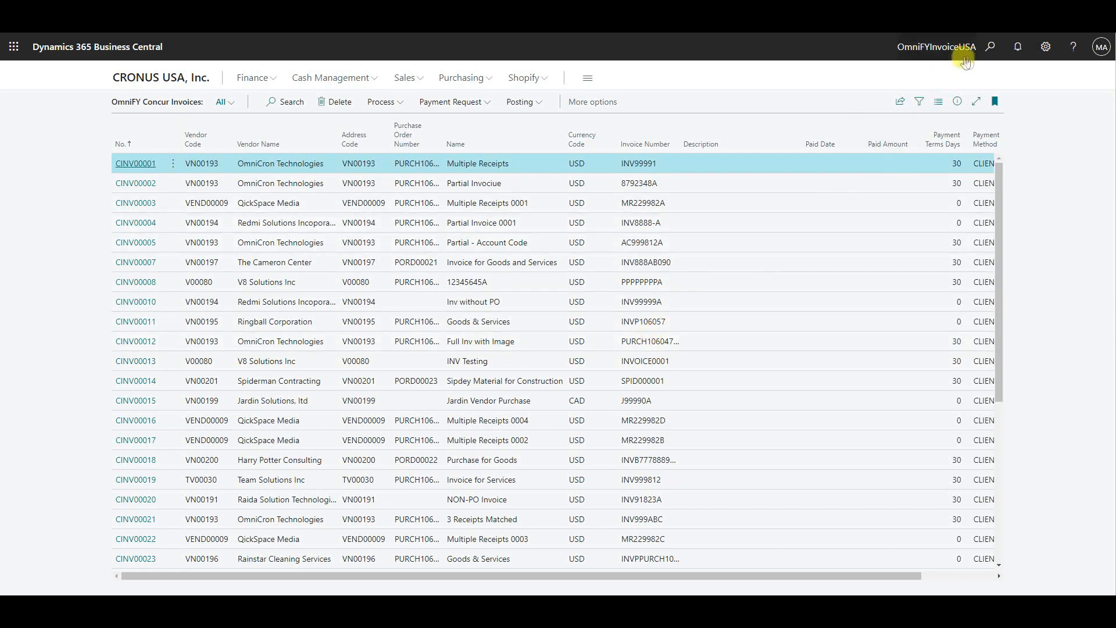
- Search for "omnify post", view the OmniFY Posted Concur Invoices list and return to the home page
left_click(989, 47)
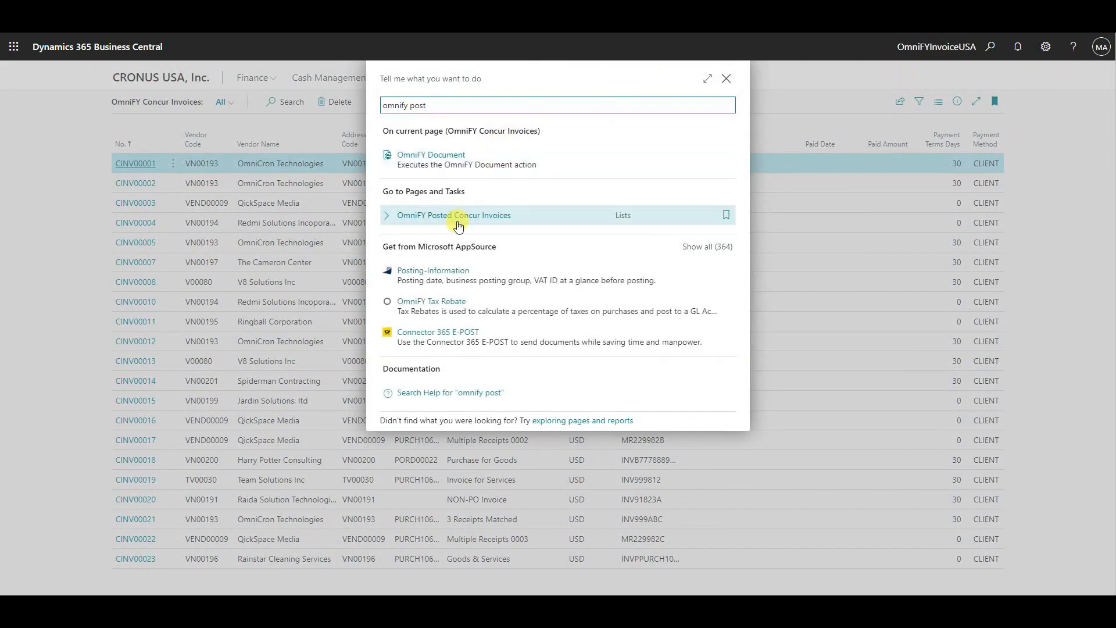
left_click(461, 221)
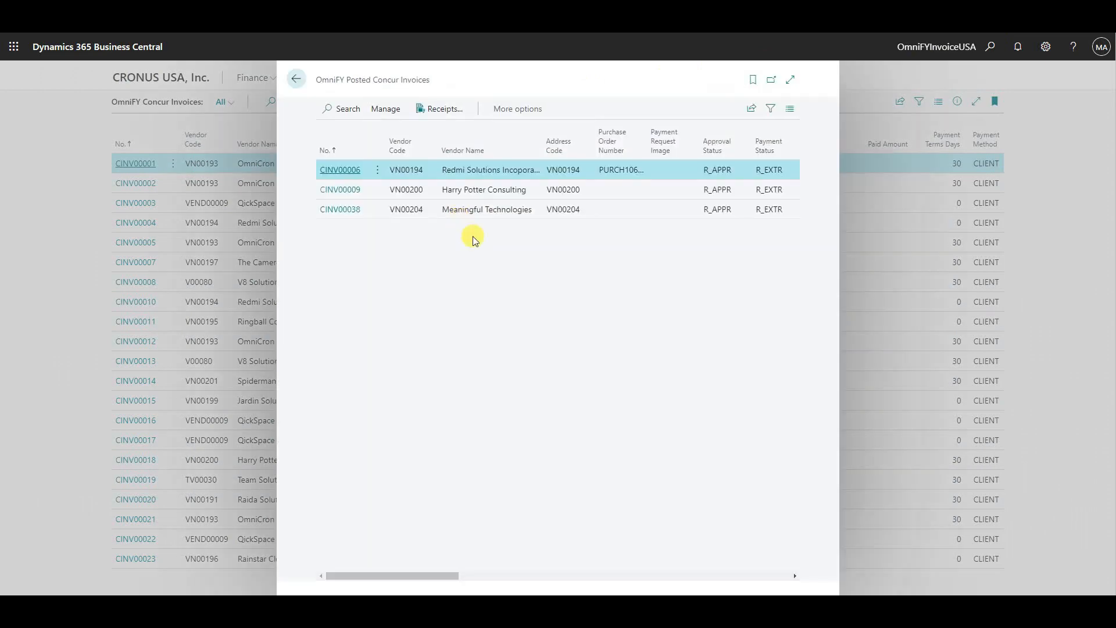
left_click(306, 85)
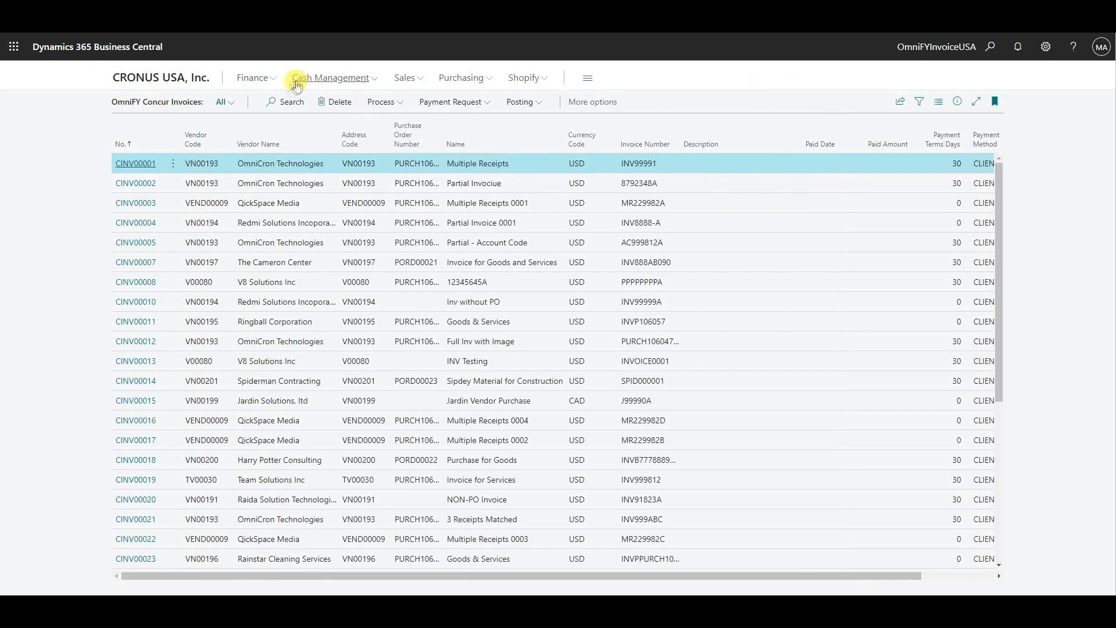
left_click(199, 76)
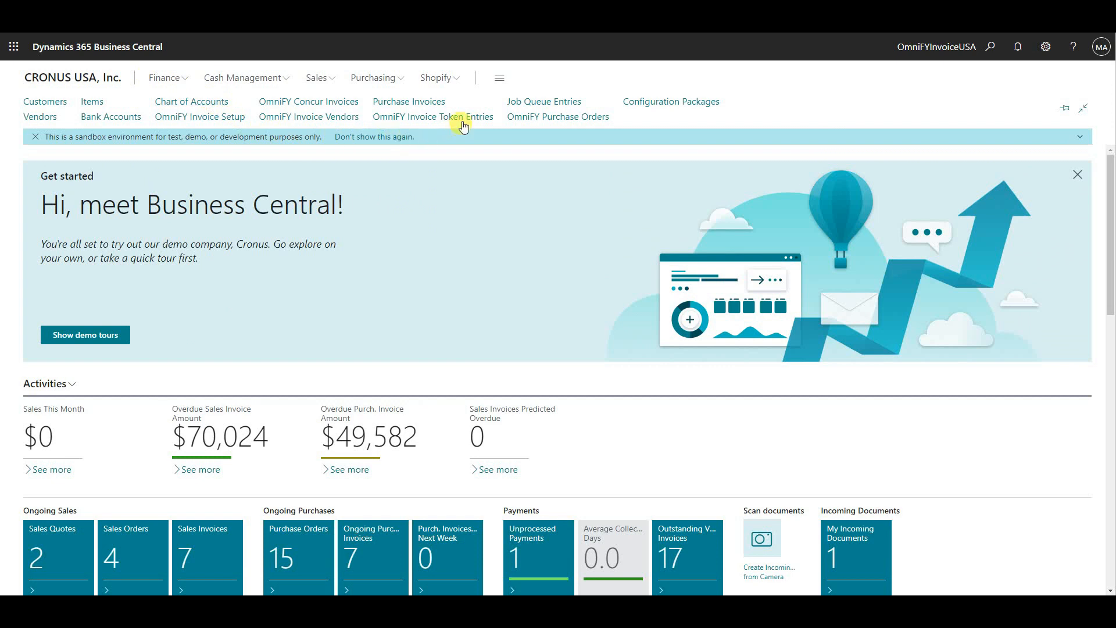
- Open the inbound order in OmniFY Purchase Orders, examine its item, allocation and receipt lines, and close it
left_click(546, 119)
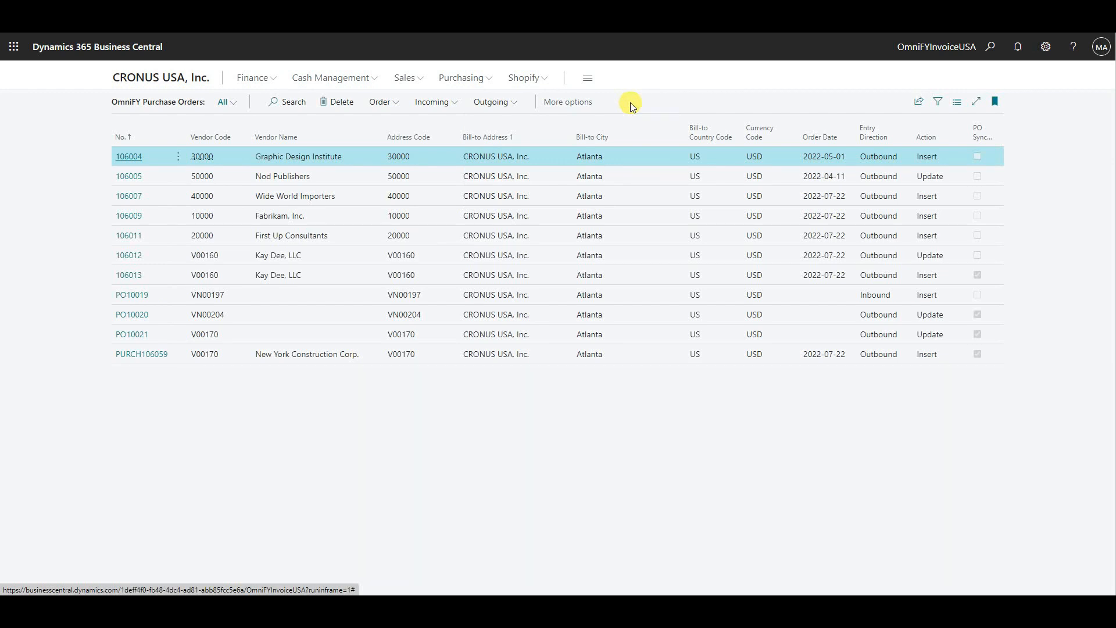
left_click(232, 334)
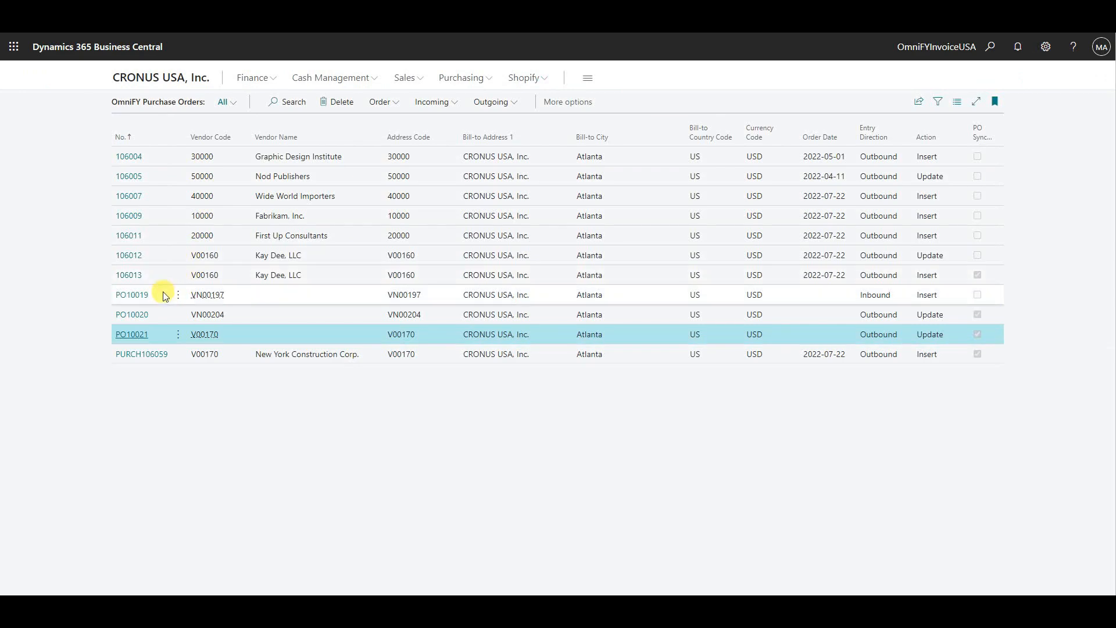
left_click(162, 295)
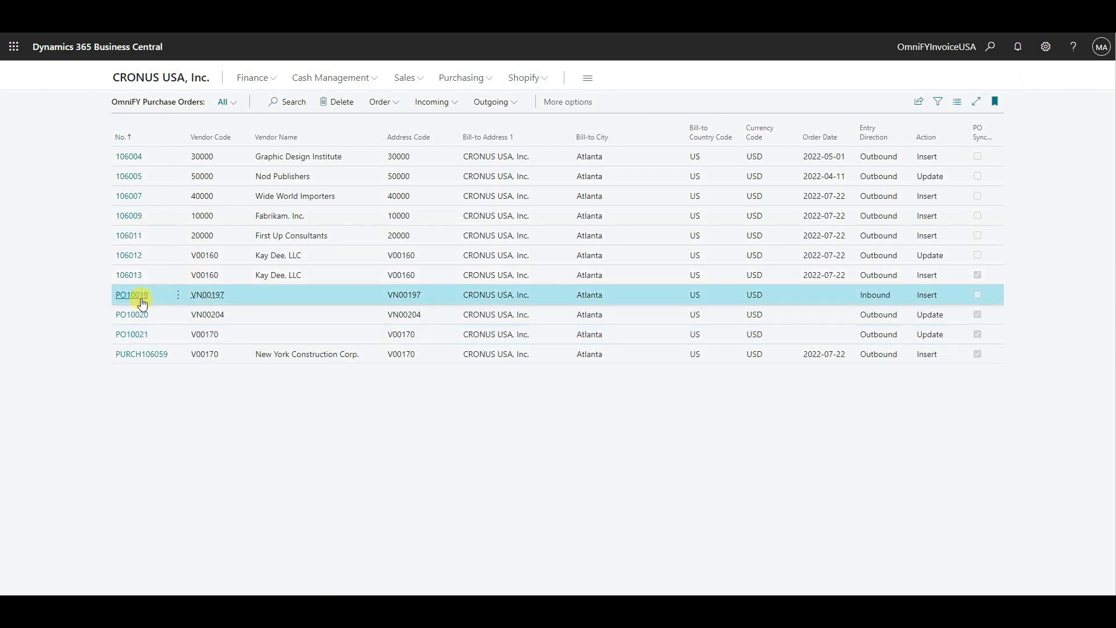
left_click(141, 302)
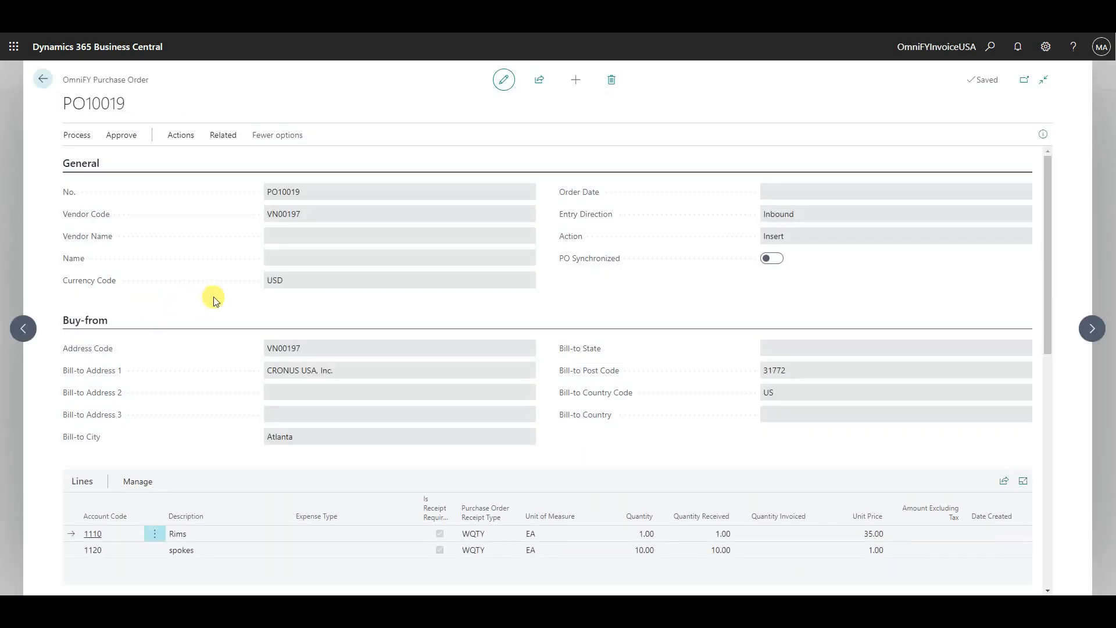
scroll(214, 300, "down", 3)
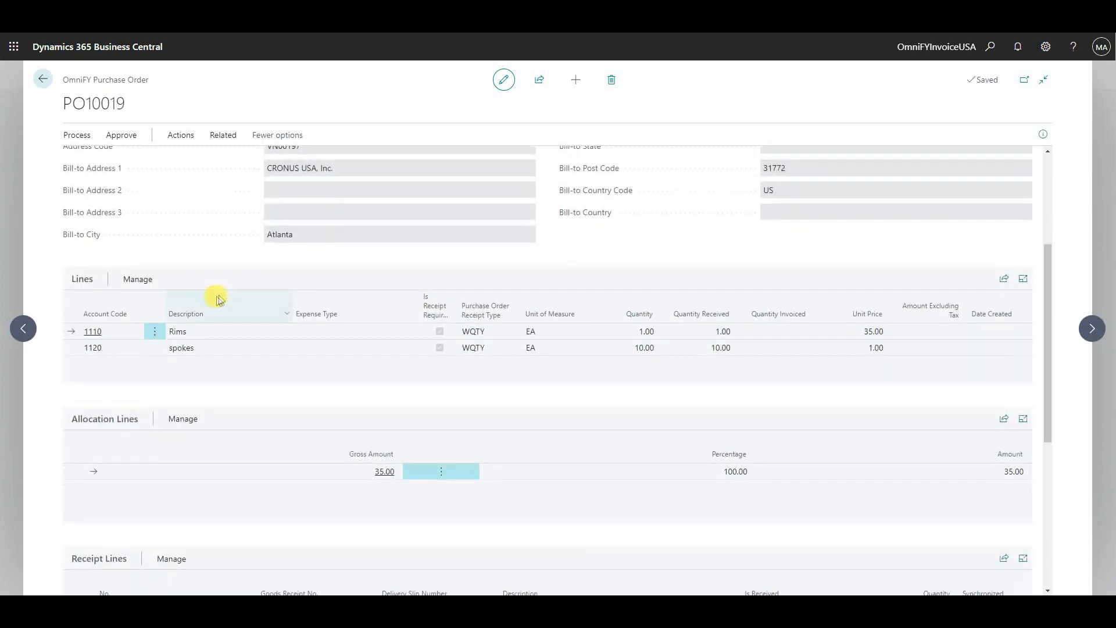
scroll(222, 294, "down", 3)
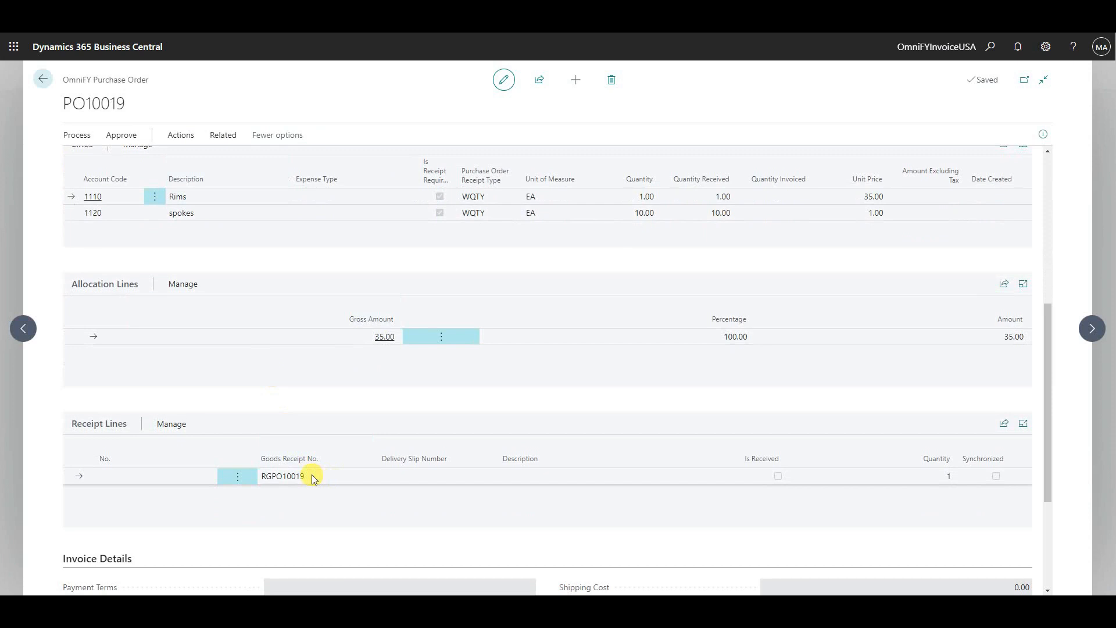
scroll(312, 478, "up", 5)
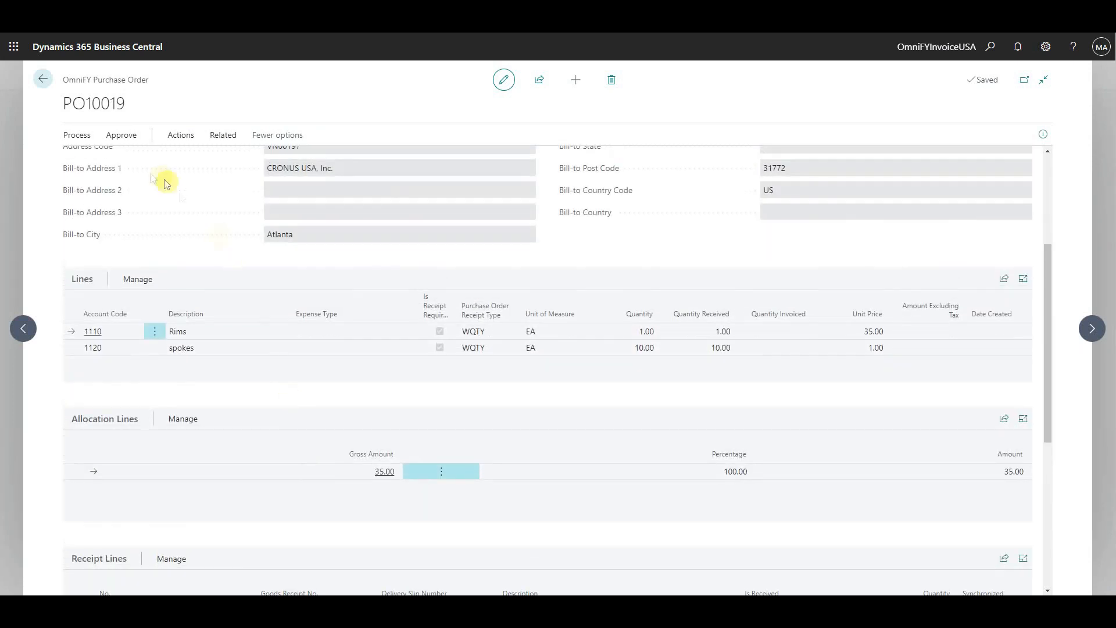
left_click(46, 80)
- Start a new purchase order from the Purchase Orders list
left_click(465, 78)
left_click(357, 104)
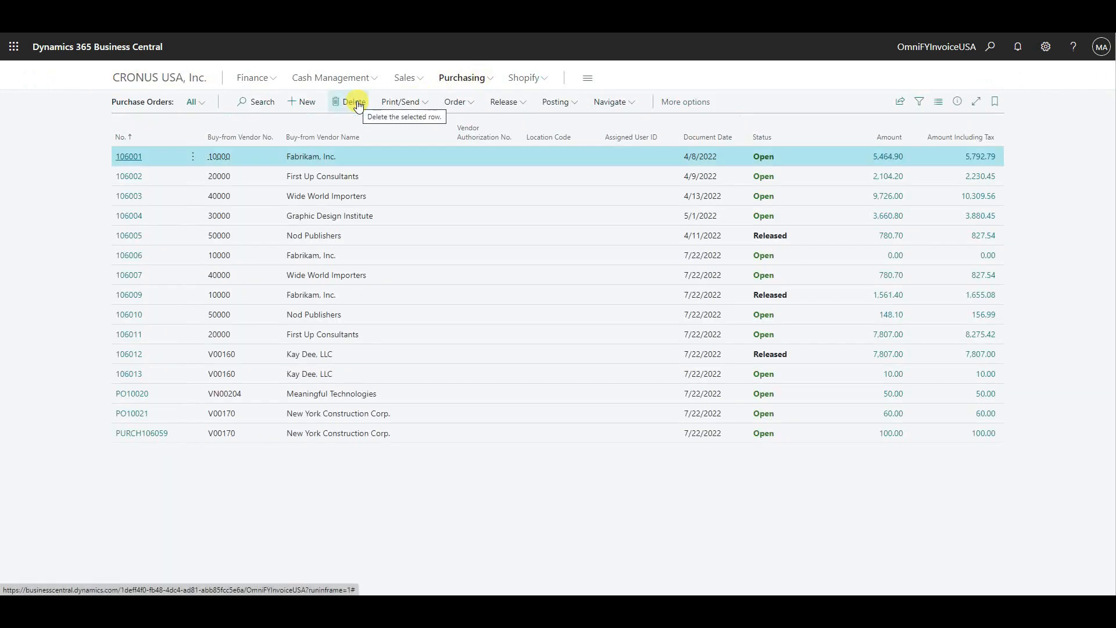
left_click(308, 105)
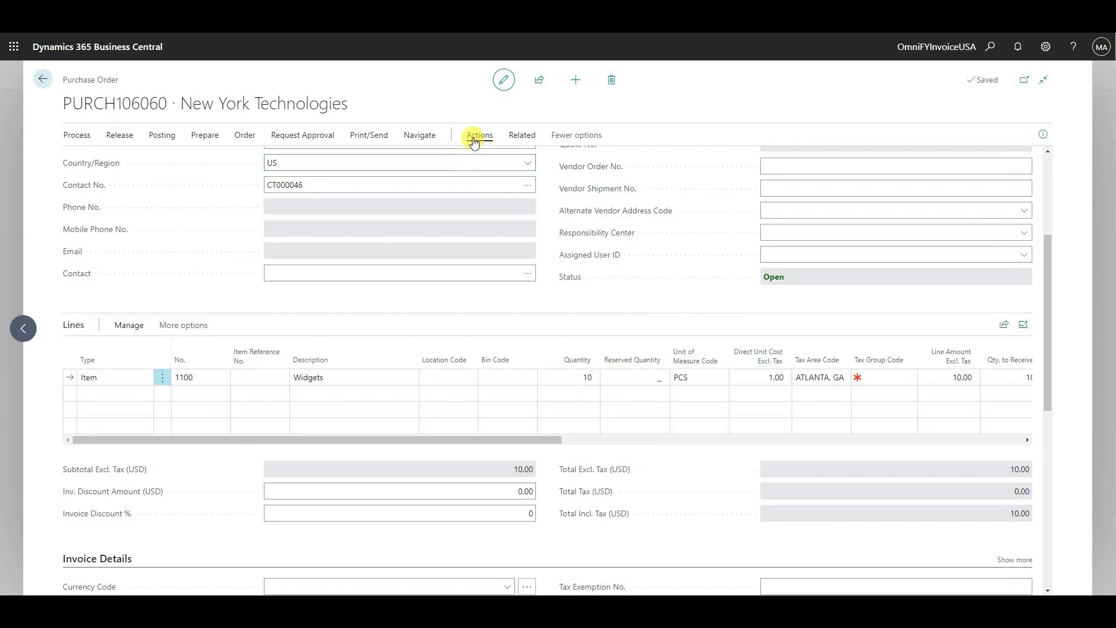
- Send the New York Technologies purchase order to Concur and confirm the transfer
left_click(476, 139)
left_click(475, 155)
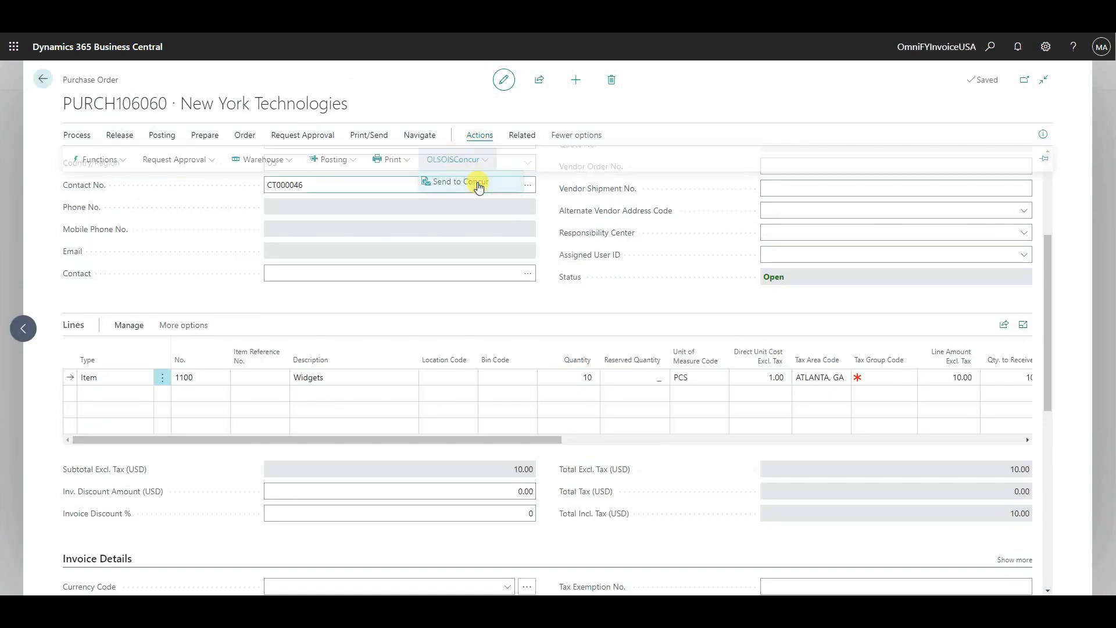
left_click(479, 182)
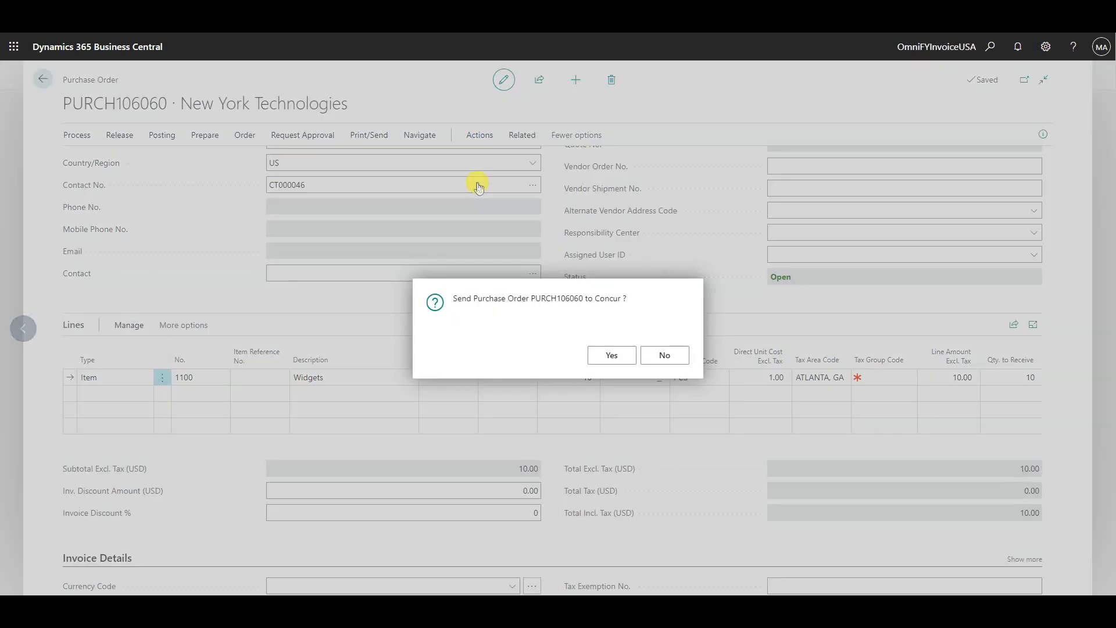
left_click(599, 358)
- In SAP Concur, search the purchase orders for order numbers beginning with "purch", sort them by order number and open the New York Technologies order
left_click(435, 92)
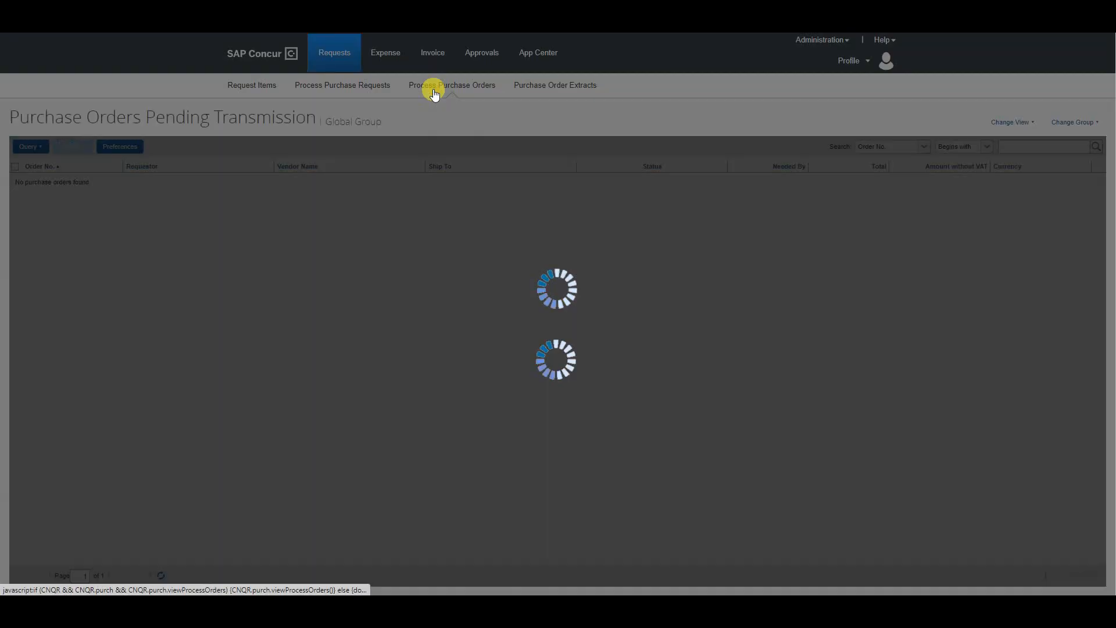
left_click(1008, 143)
type("purch")
key("Return")
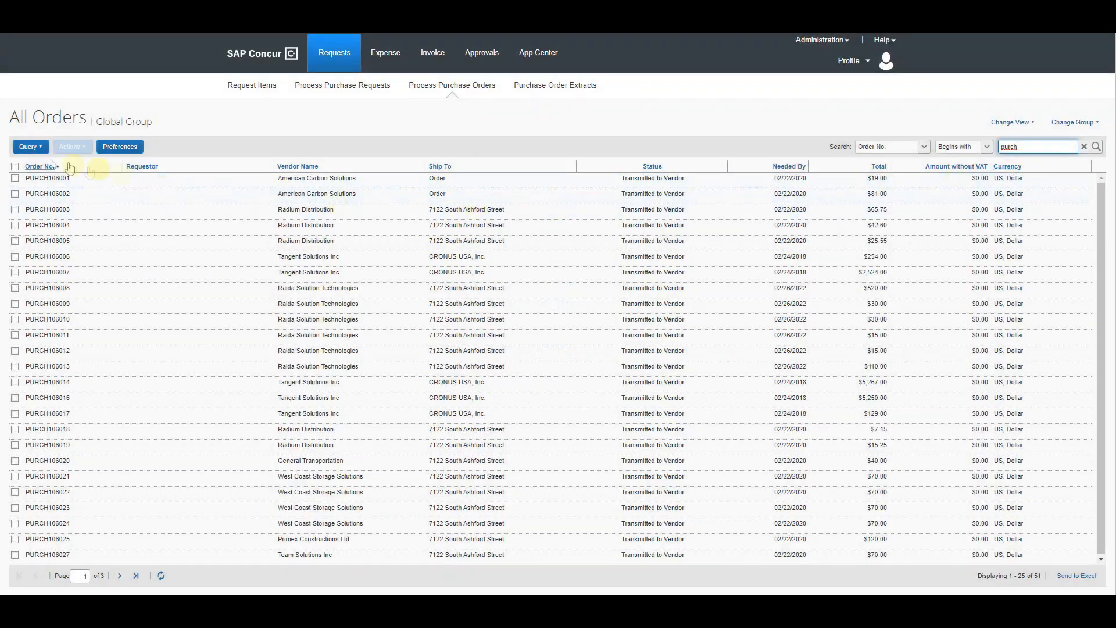
left_click(37, 167)
left_click(187, 179)
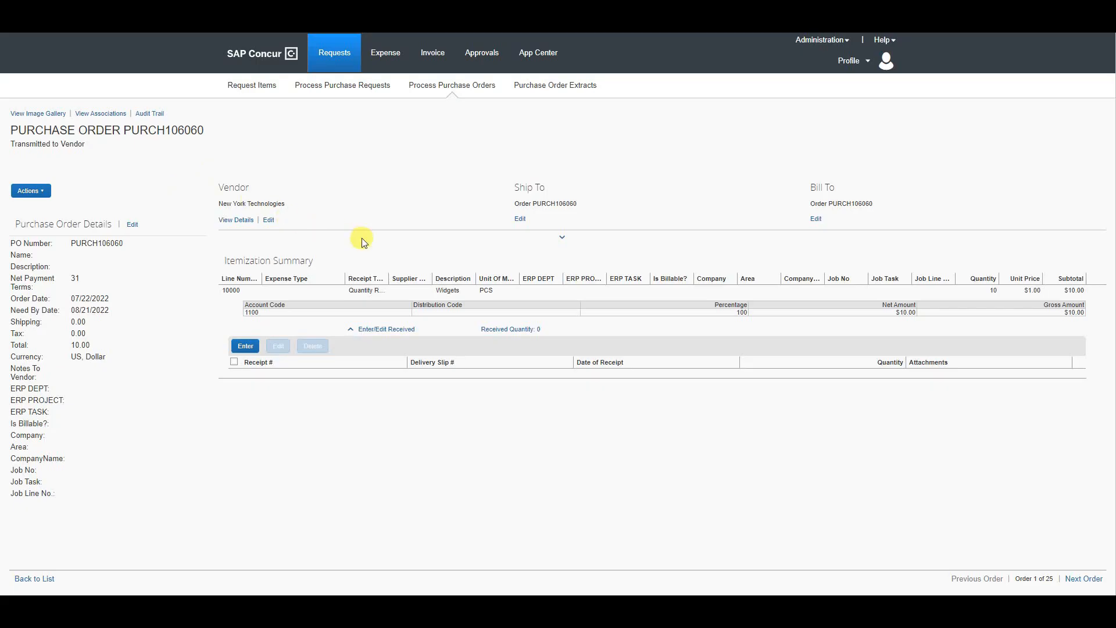
- Start a new request item for vendor New York Technologies with expense type 1110-Rim and description "Rim for Wheels"
left_click(264, 87)
left_click(968, 156)
left_click(1005, 171)
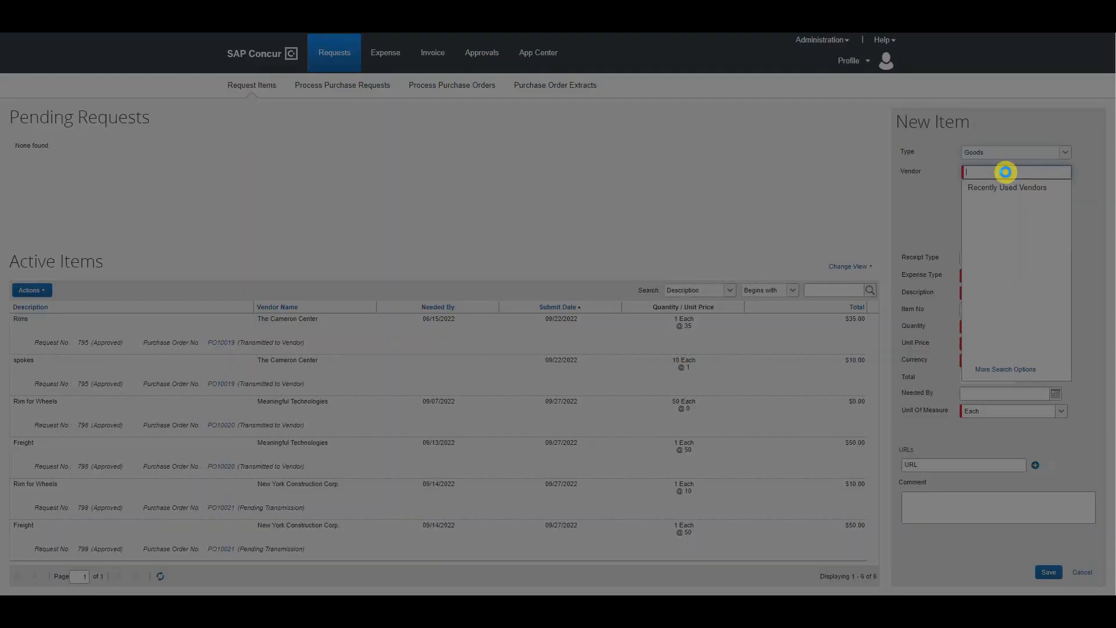
type("new york t")
left_click(1009, 190)
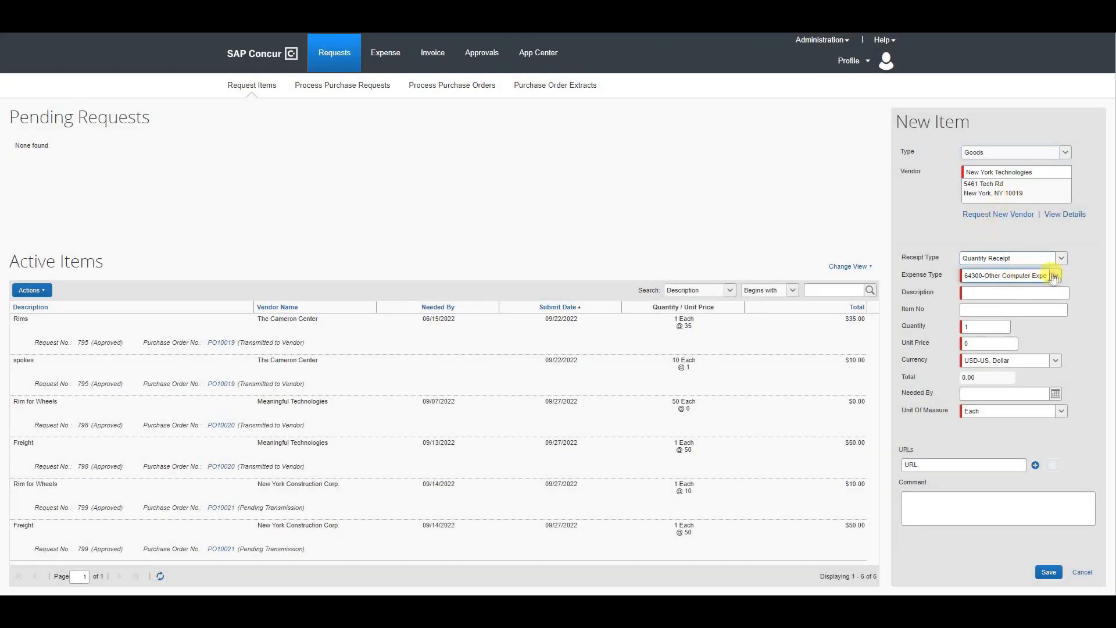
left_click(985, 276)
left_click(989, 301)
left_click(988, 294)
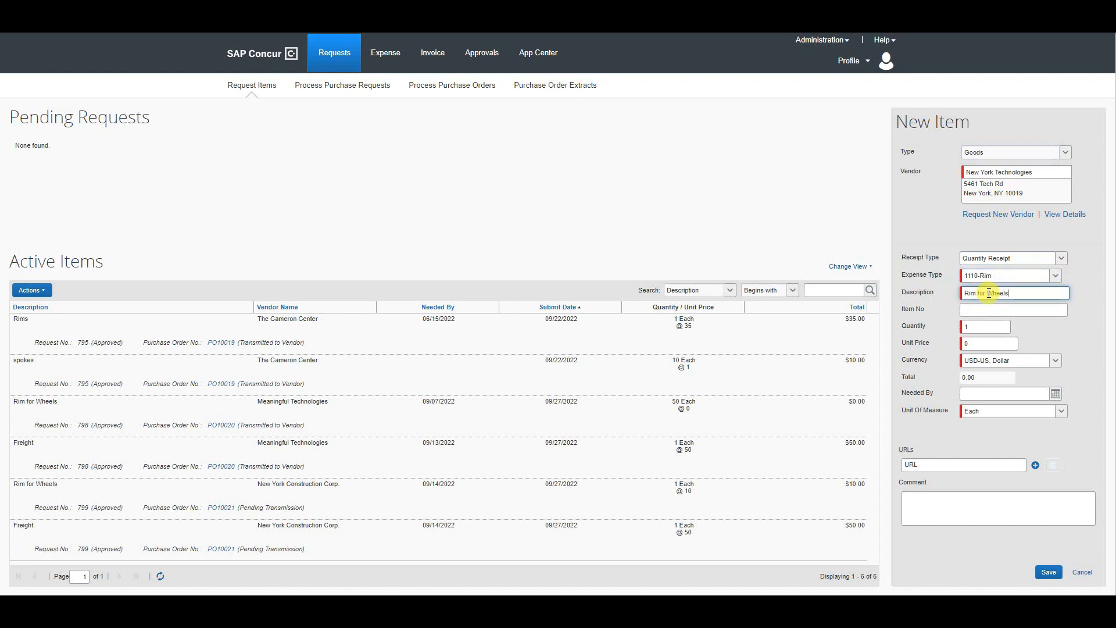
- Set the rim item's quantity to 10, unit price to 10 and needed-by date to 09/20/2022, and save it to the cart
left_click(976, 327)
type("10")
left_click(985, 342)
type("10")
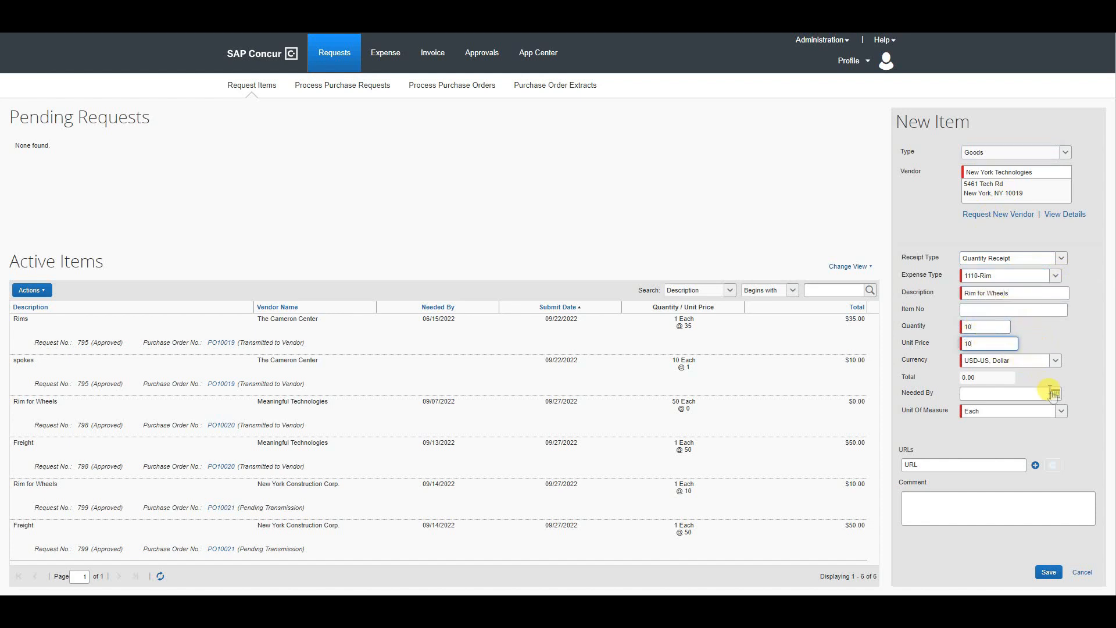
left_click(1055, 394)
left_click(1002, 480)
left_click(1049, 572)
- Add a New York Technologies item "Freight" with expense type 61300-Travel, unit price 50 and needed-by date 09/20/2022 to the cart
left_click(973, 162)
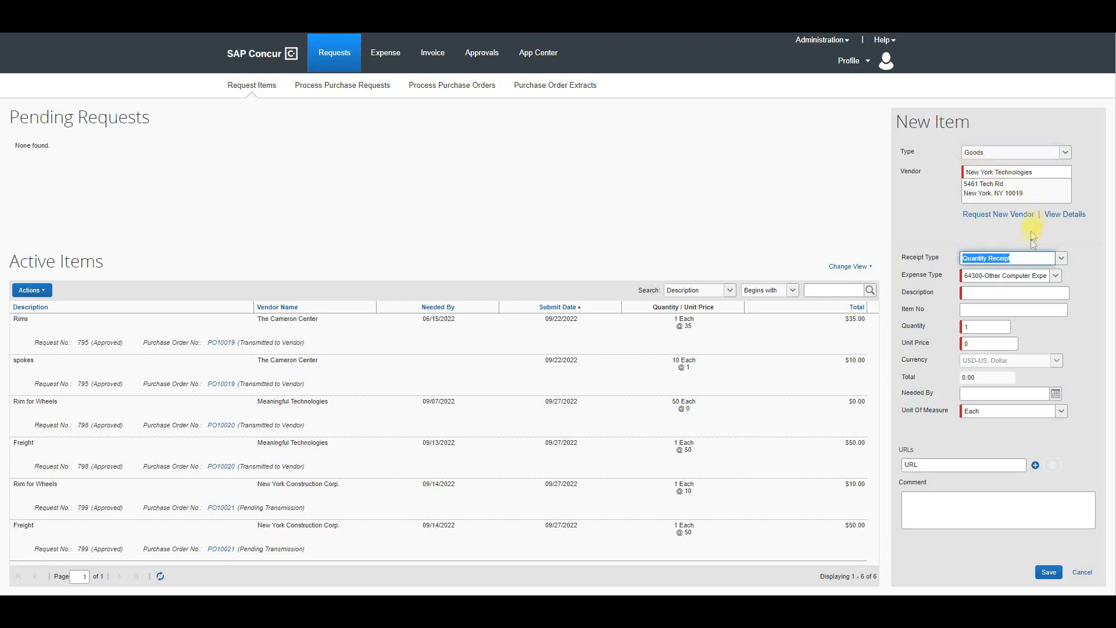
left_click(1044, 275)
left_click(1015, 330)
left_click(1003, 294)
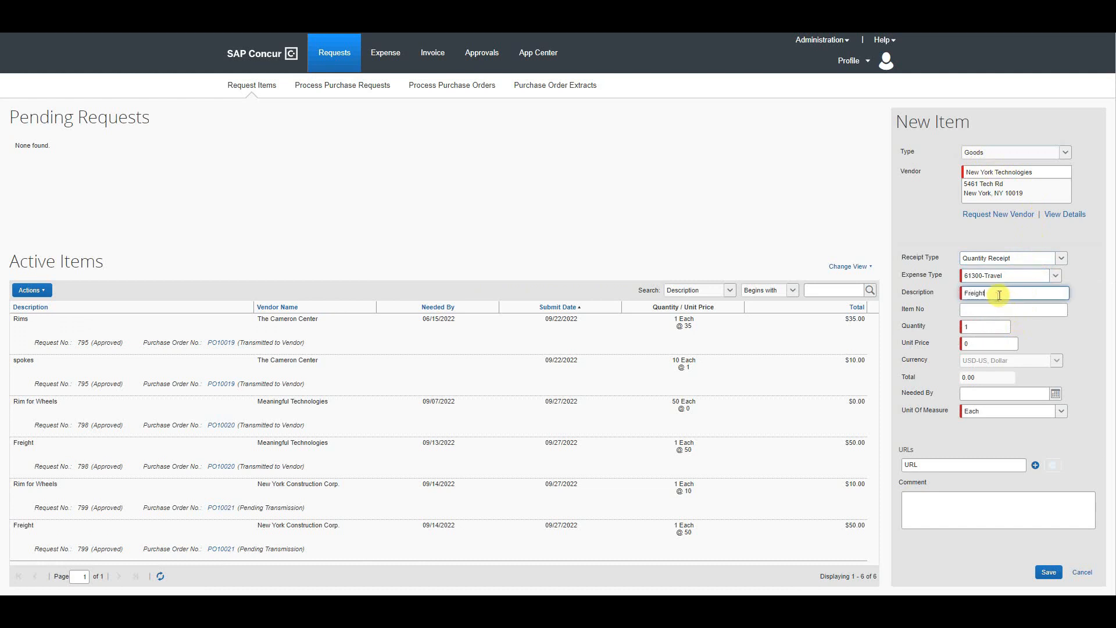
left_click(986, 343)
type("50")
left_click(1055, 394)
left_click(1012, 486)
left_click(1049, 573)
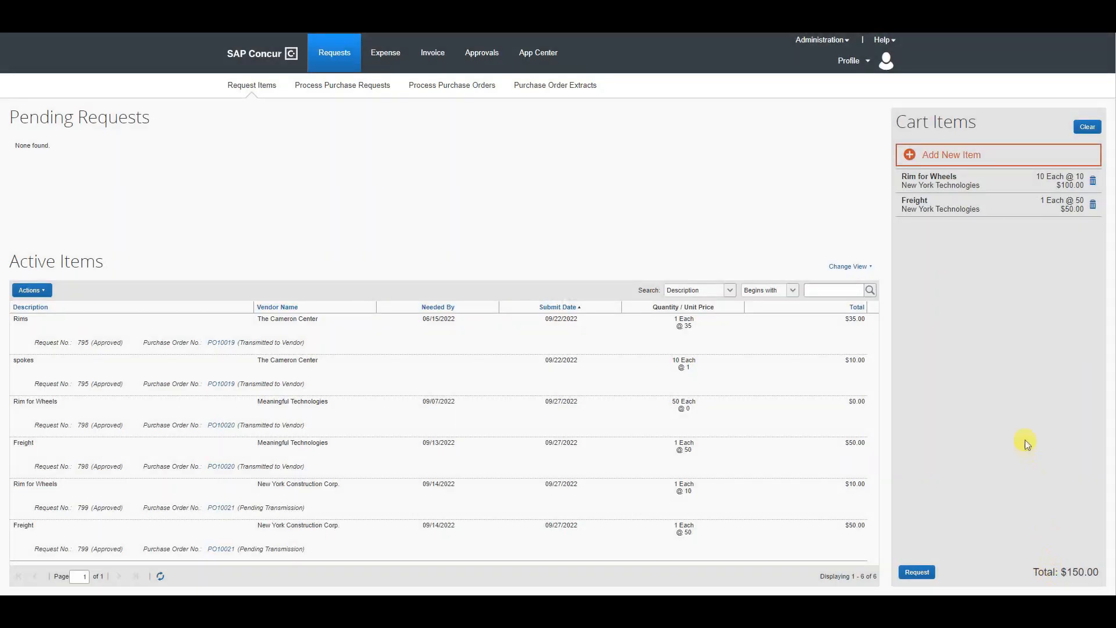
- Create a purchase request from the cart items and save it with the description "Rim For Wheels"
left_click(924, 573)
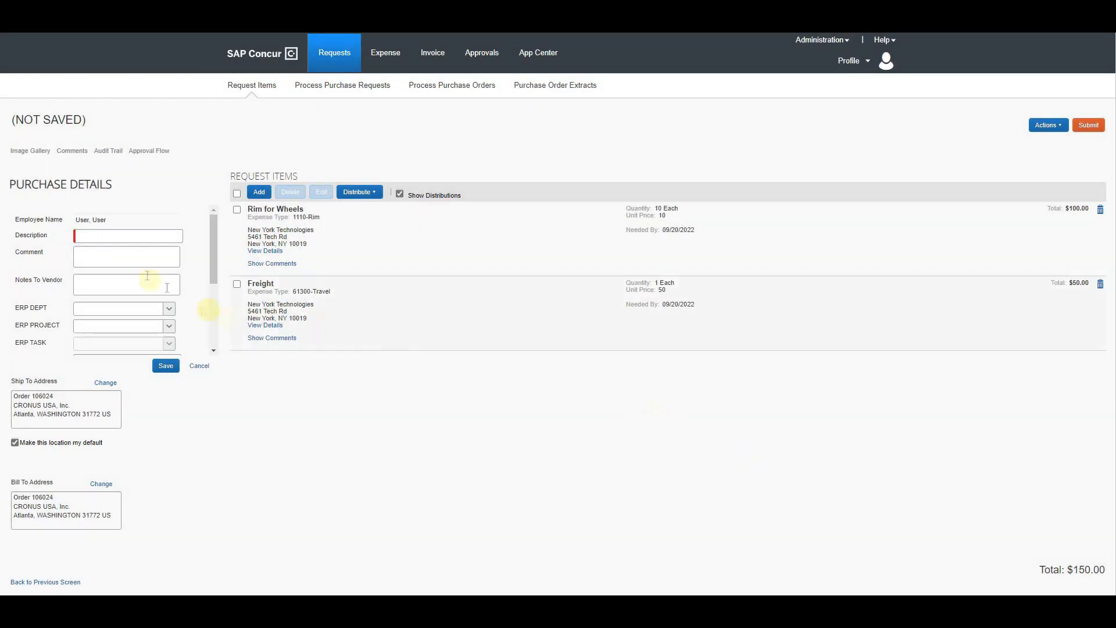
left_click(108, 237)
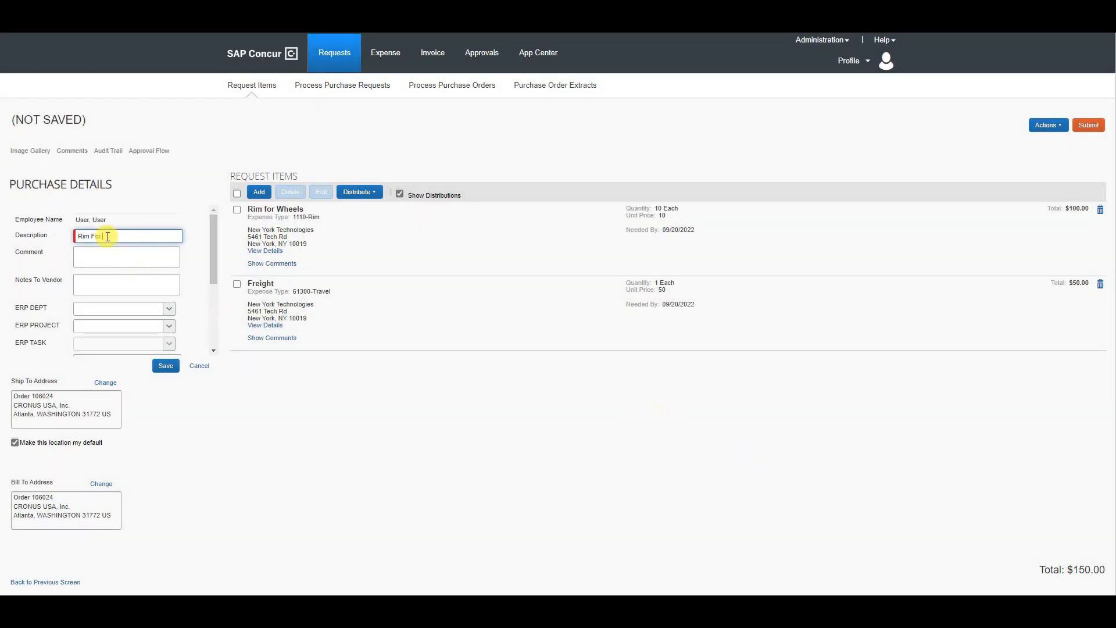
left_click(166, 365)
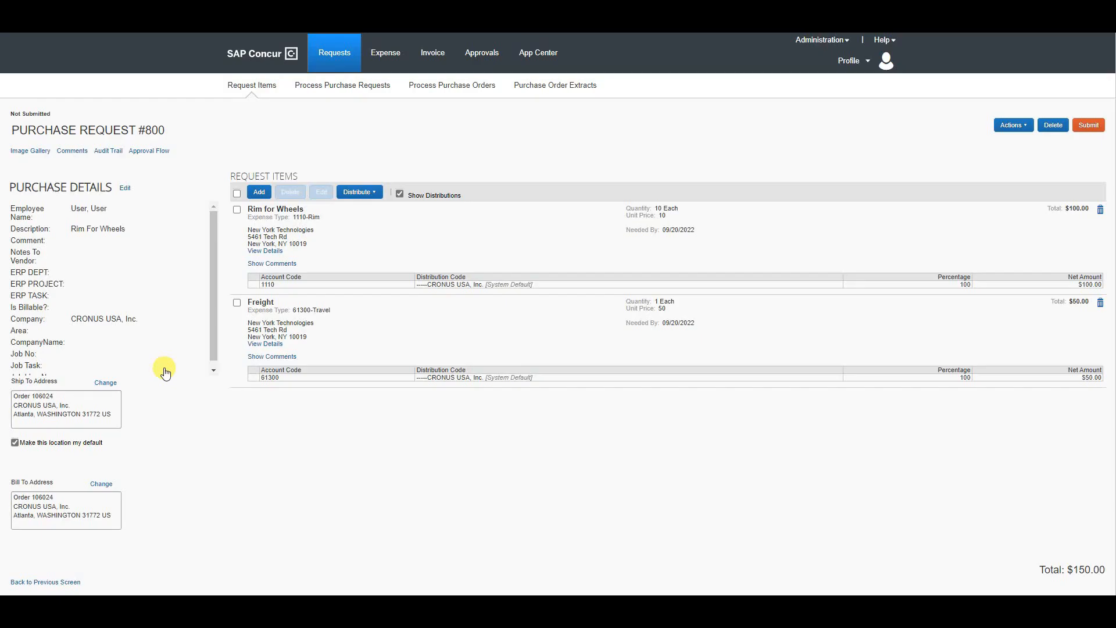
- Assign the processor as approver in the request's approval flow and submit the purchase request
left_click(150, 150)
left_click(424, 228)
type("process")
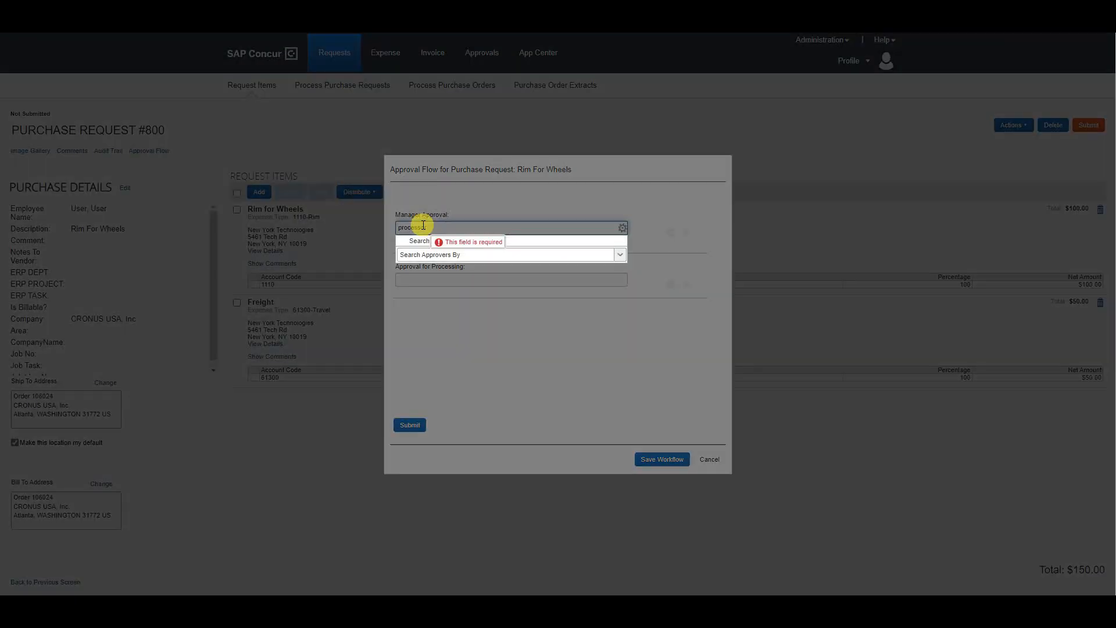
left_click(424, 251)
left_click(647, 459)
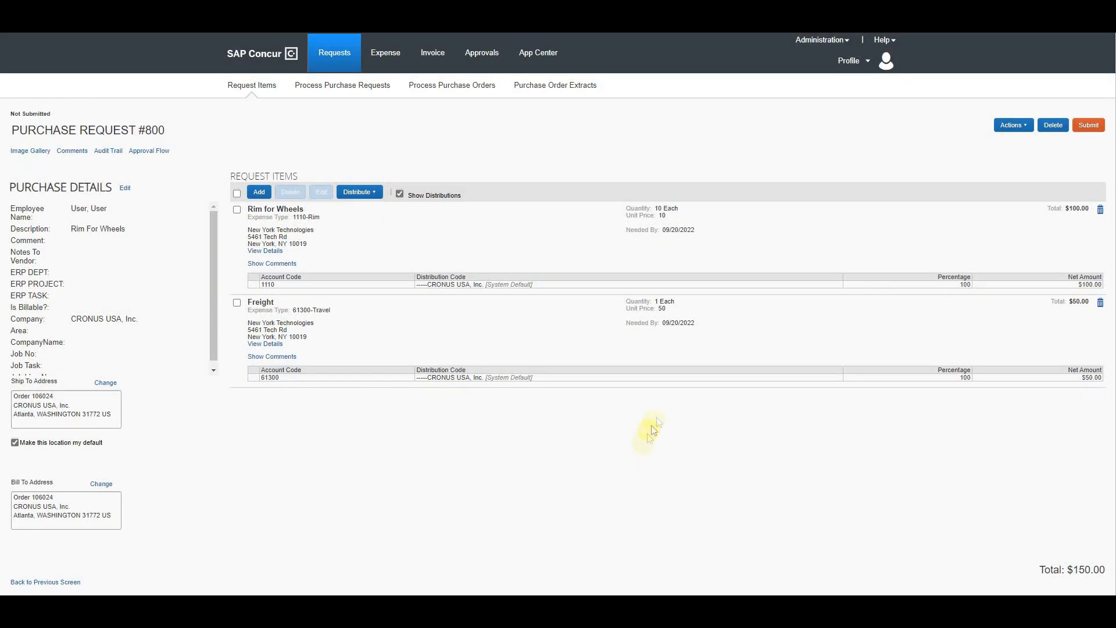
left_click(1088, 125)
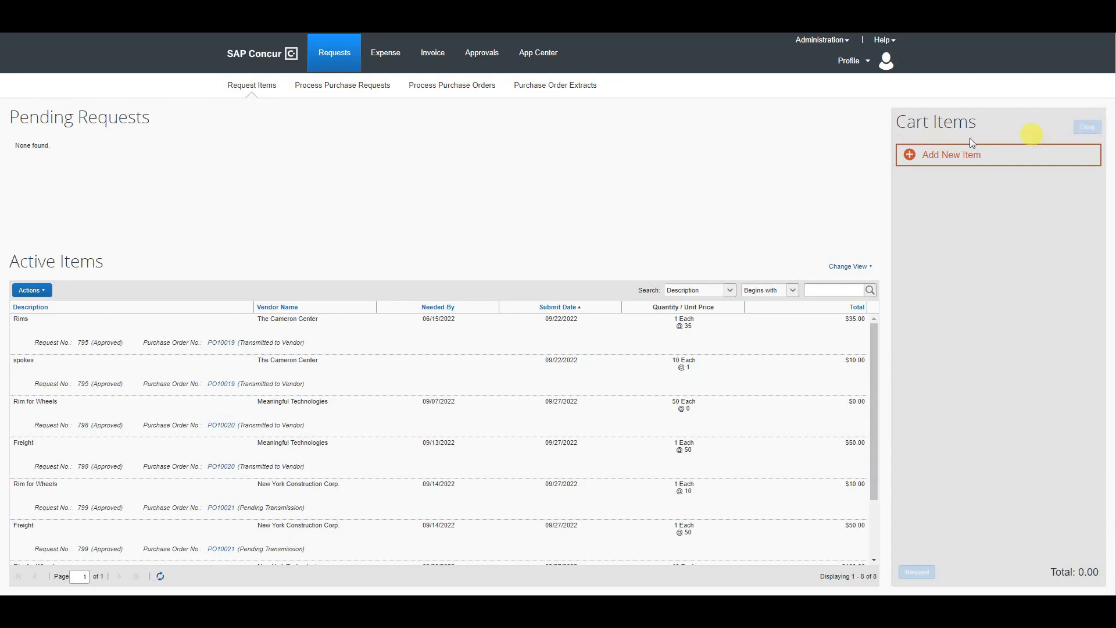
- Switch to the processor's SAP Concur session, find the Rim For Wheels purchase request by its request number, and approve it
mouse_move(81, 609)
left_click(145, 579)
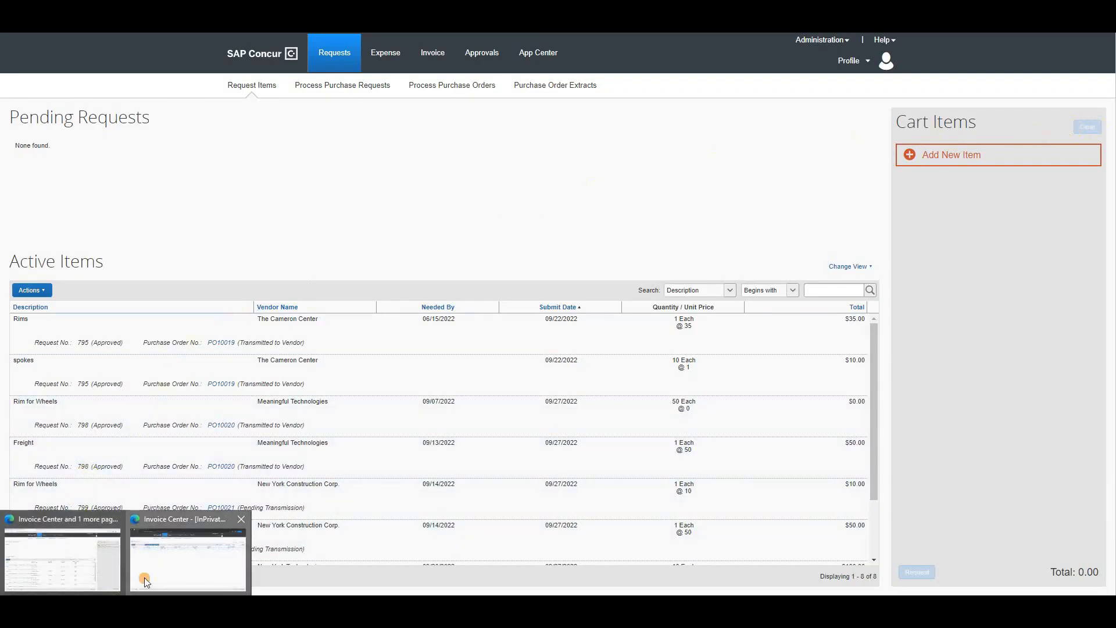
key("Return")
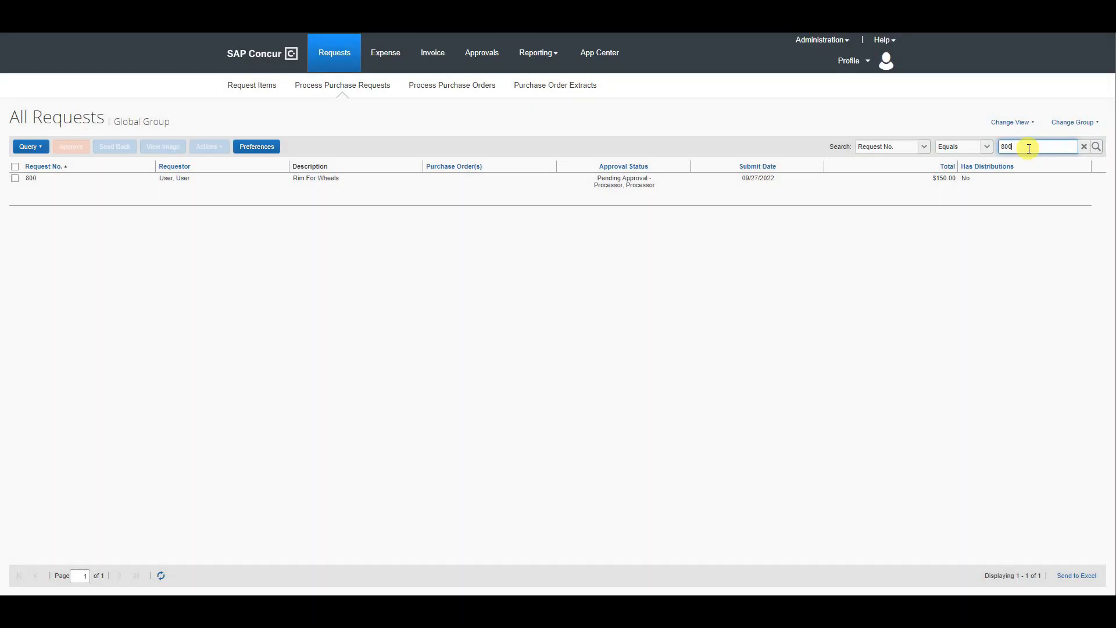
left_click(59, 183)
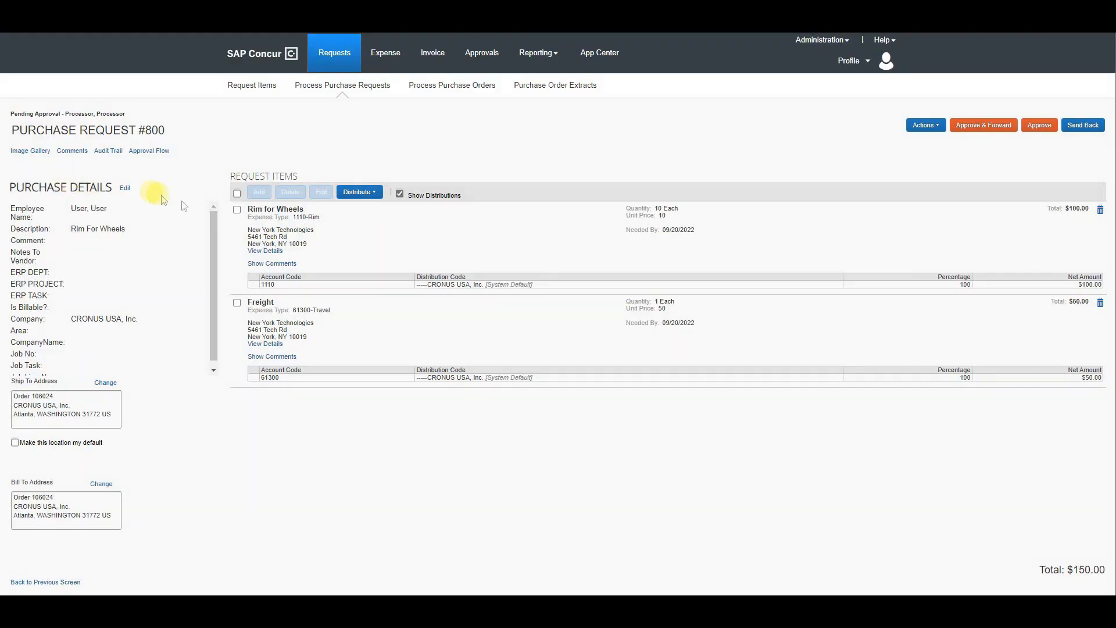
left_click(1046, 126)
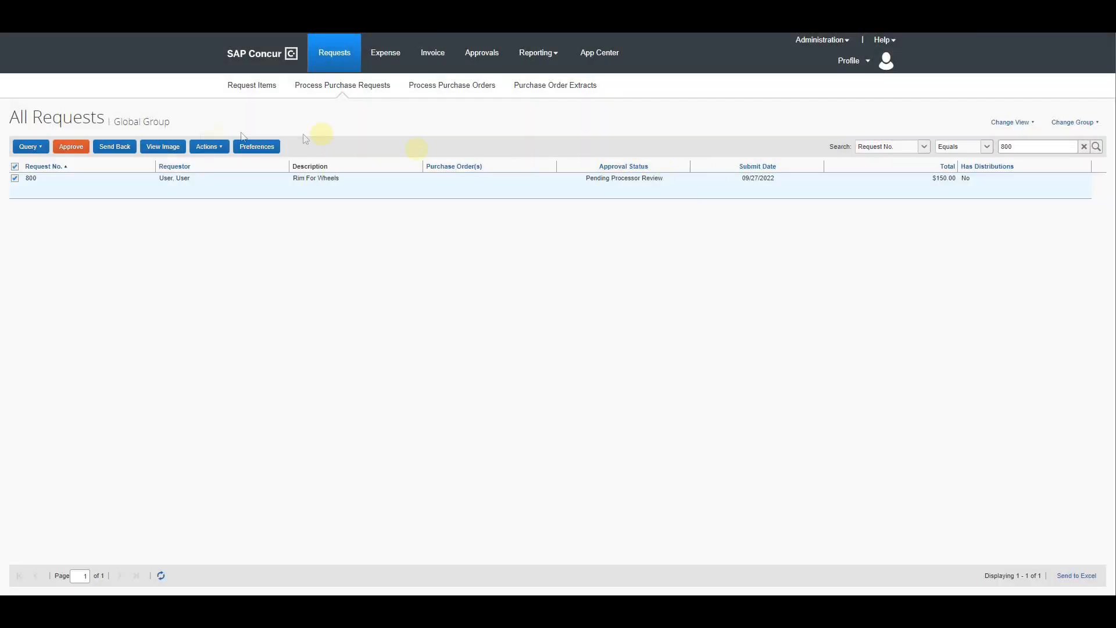
left_click(67, 152)
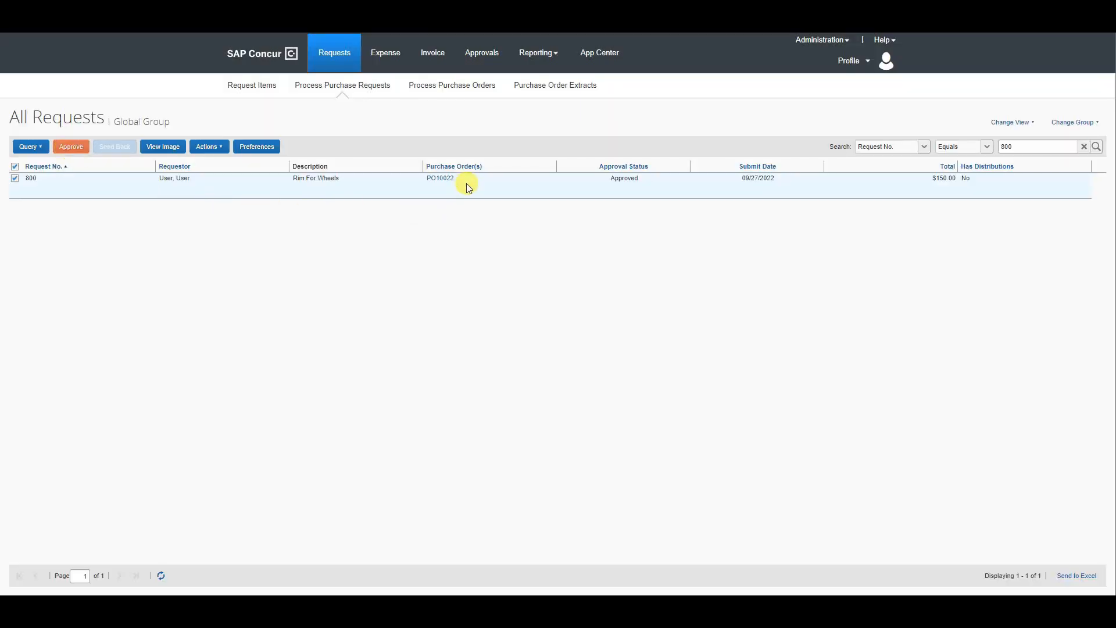
- Switch to Business Central, get the incoming purchase orders from Concur in OmniFY Purchase Orders, and confirm
mouse_move(110, 610)
left_click(85, 555)
left_click(131, 14)
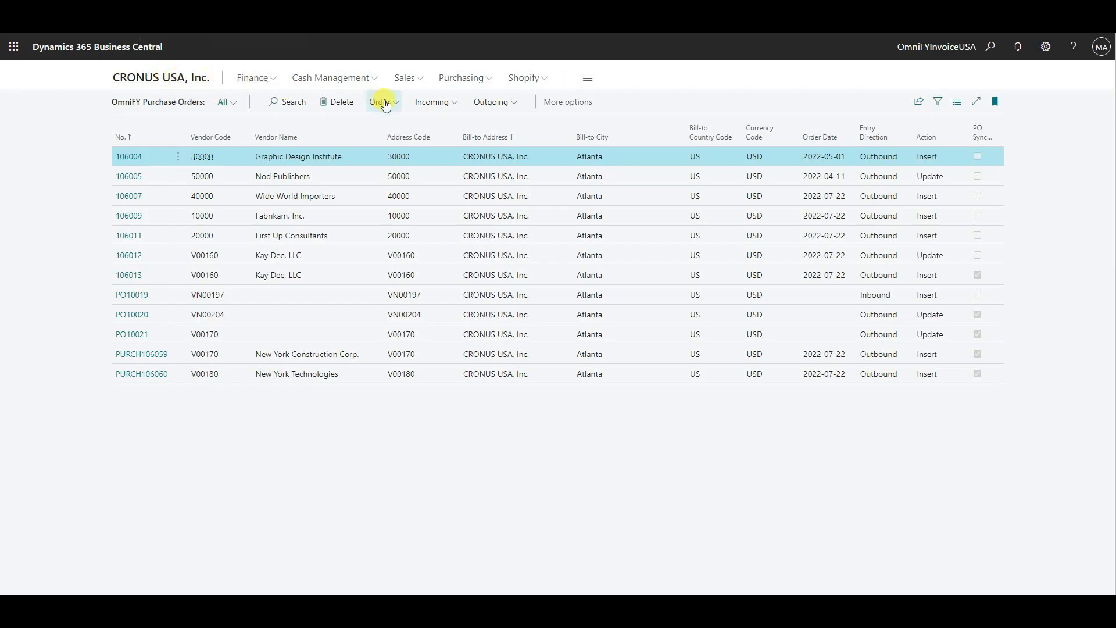
left_click(415, 106)
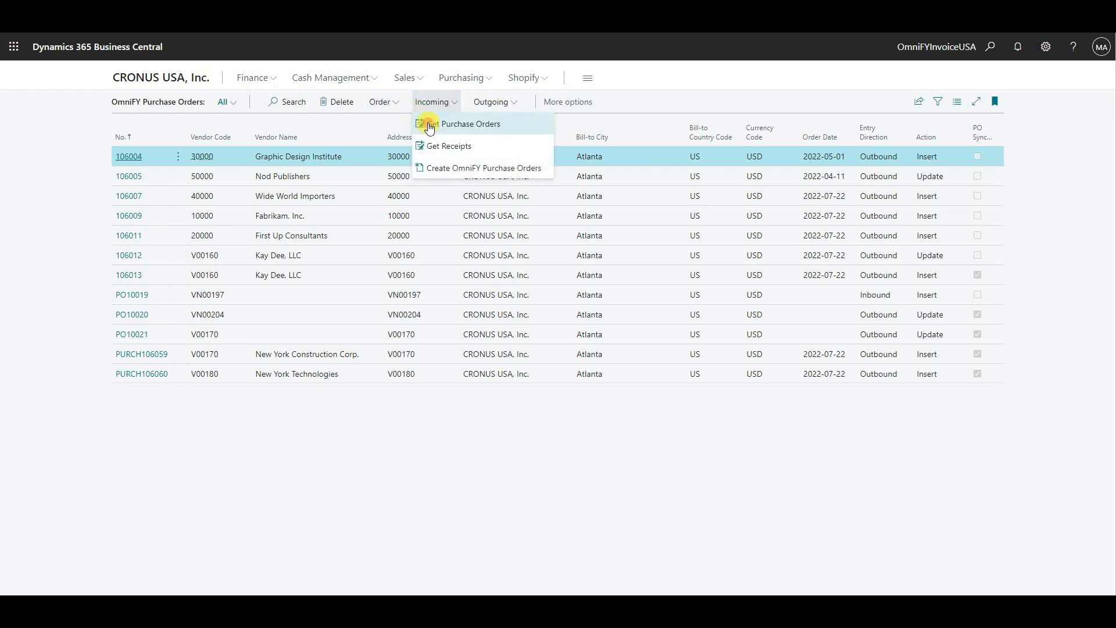
left_click(430, 125)
left_click(607, 361)
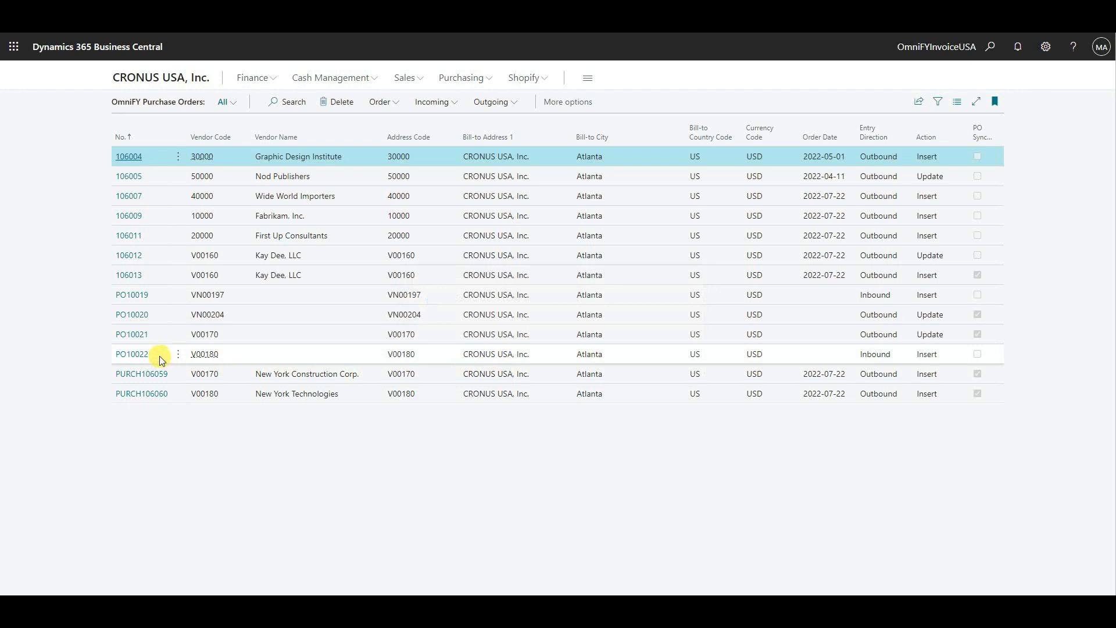
- Open the newly retrieved inbound order for vendor V00180, examine its lines and allocation lines, and close it
left_click(146, 359)
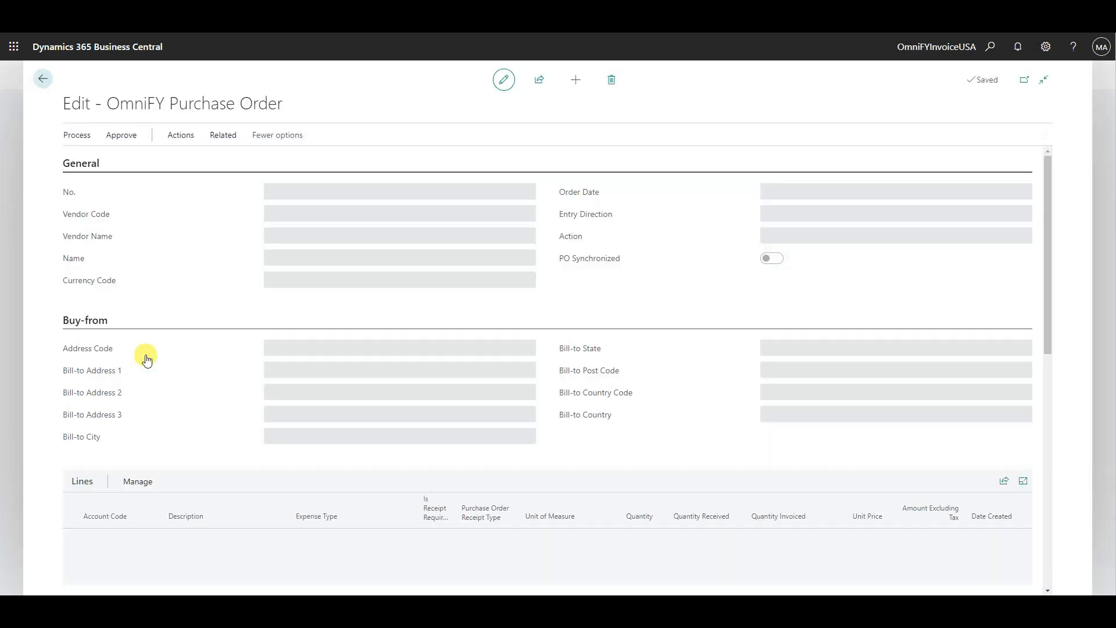
scroll(206, 354, "down", 1)
scroll(204, 353, "down", 1)
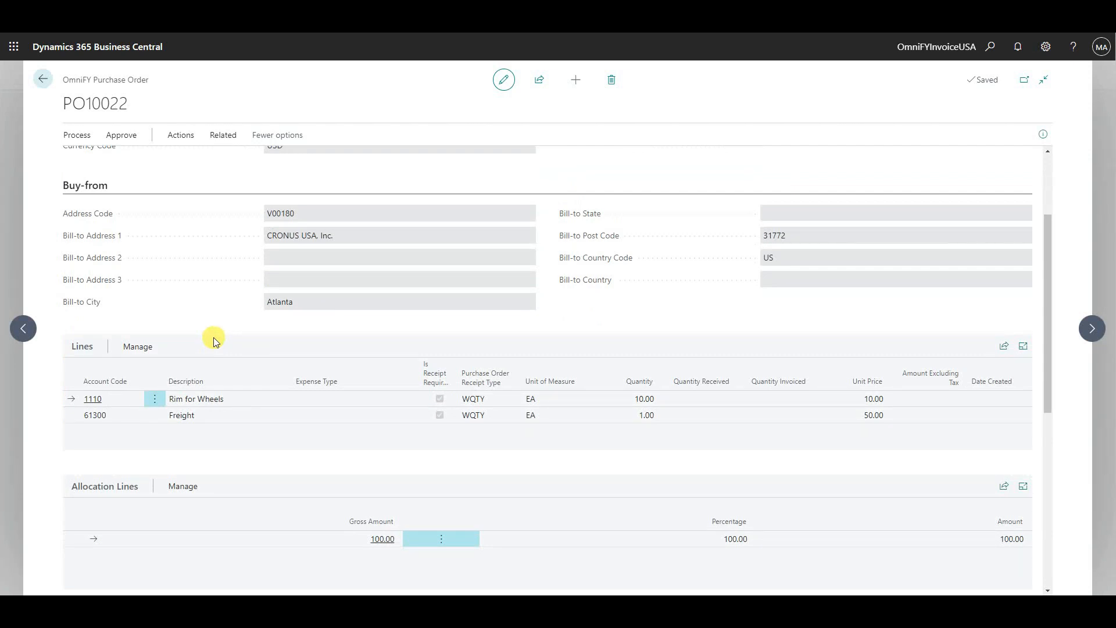
left_click(44, 79)
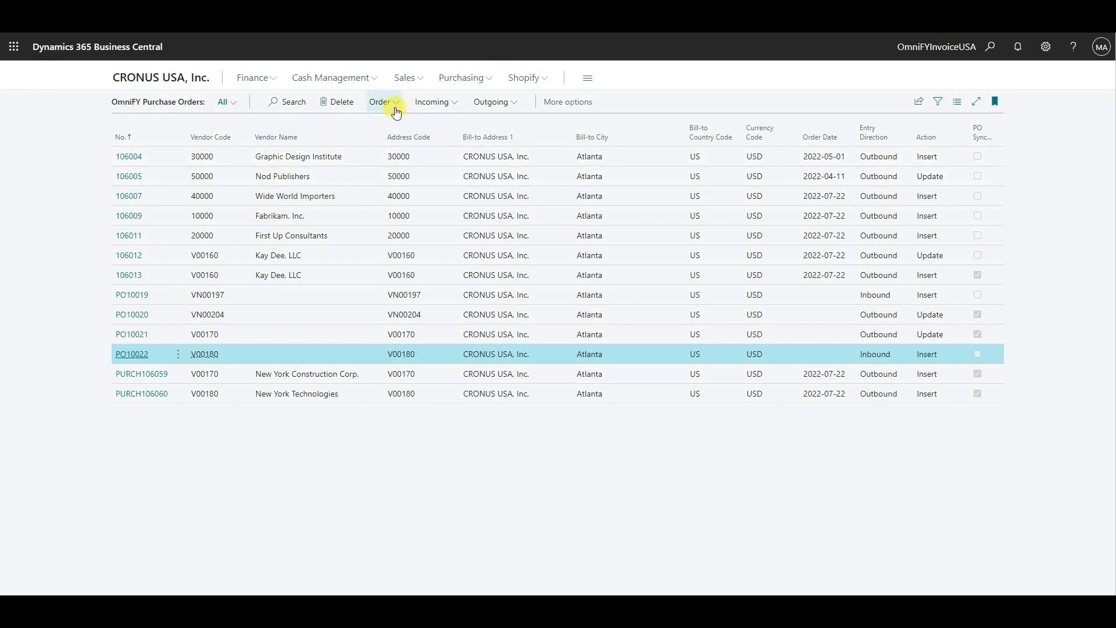
- Create a purchase document from the inbound V00180 order and confirm the creation
left_click(394, 108)
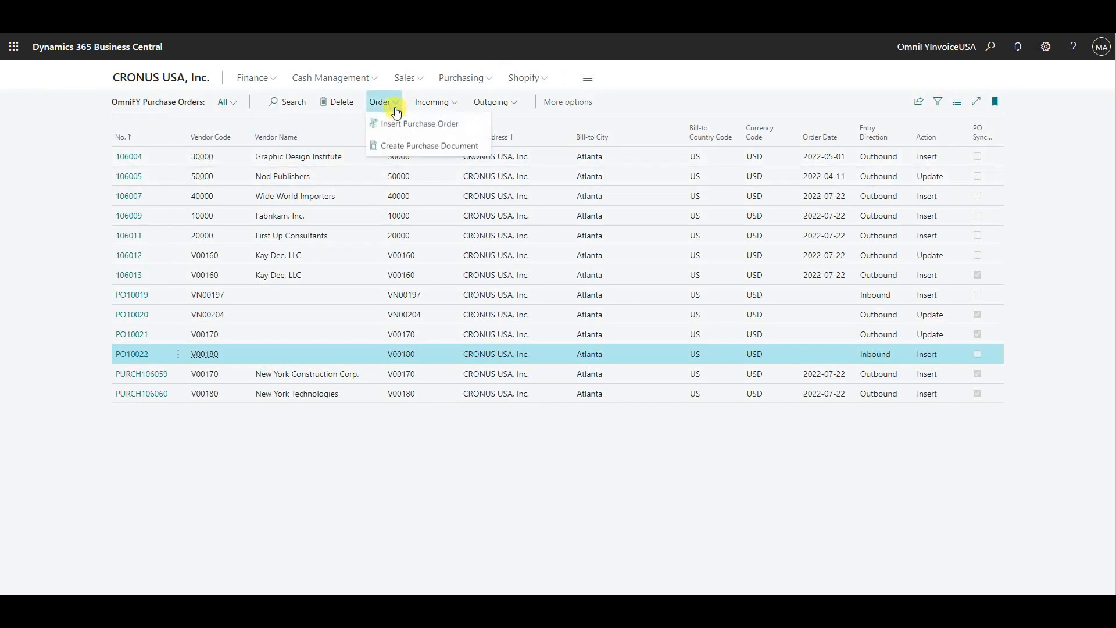
left_click(458, 146)
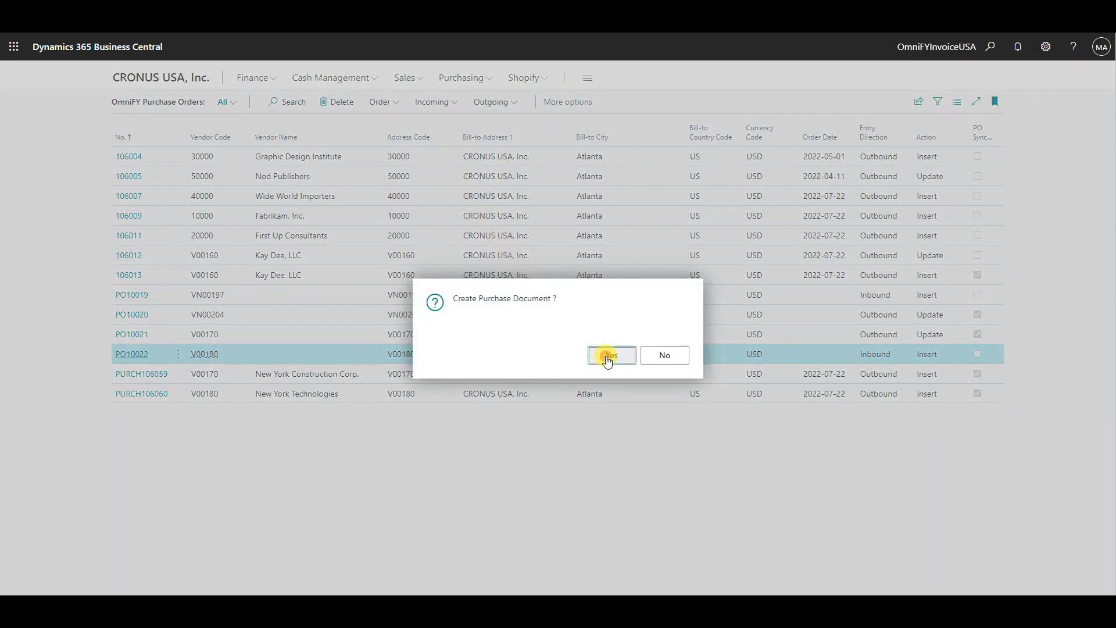
left_click(608, 361)
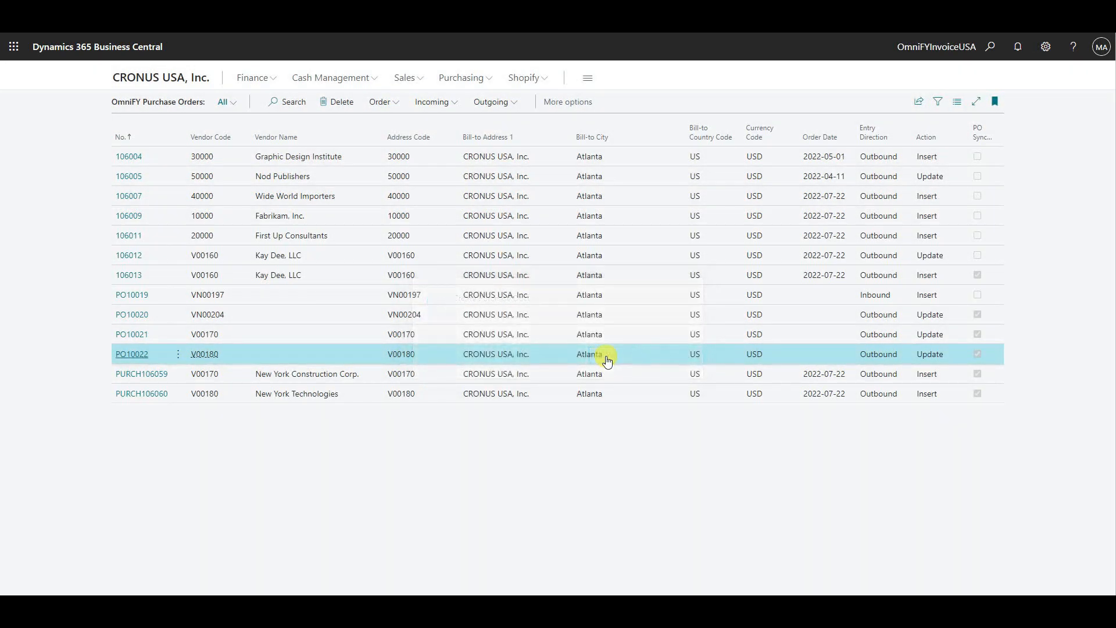
- Open the New York Technologies order with the rim and freight lines from Purchase Orders, examine its quantities and unit costs, and close it
left_click(465, 78)
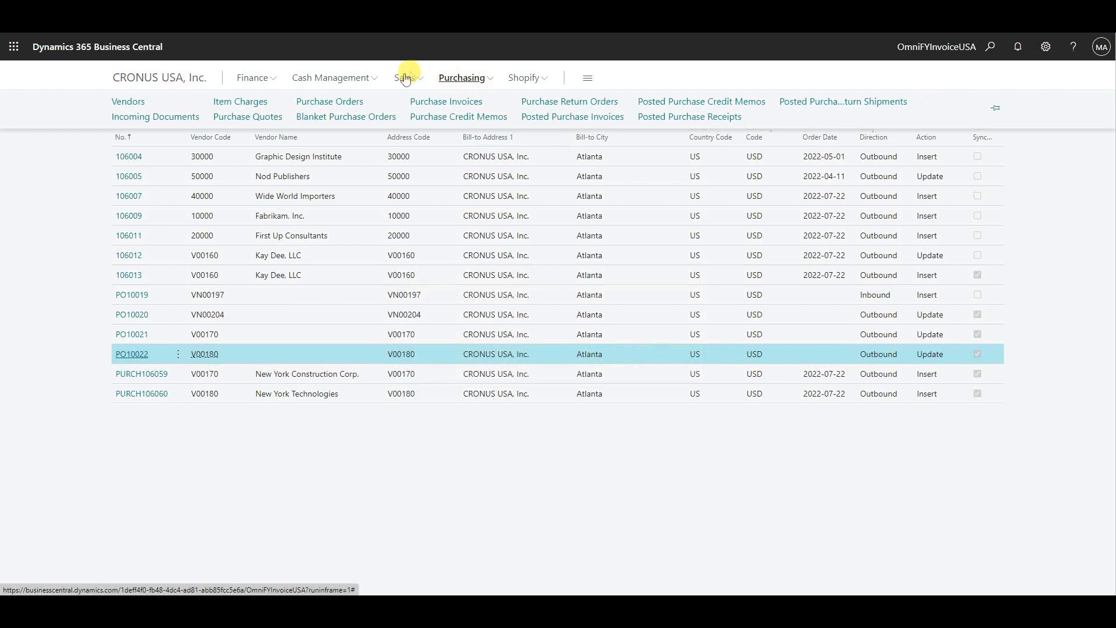
left_click(348, 104)
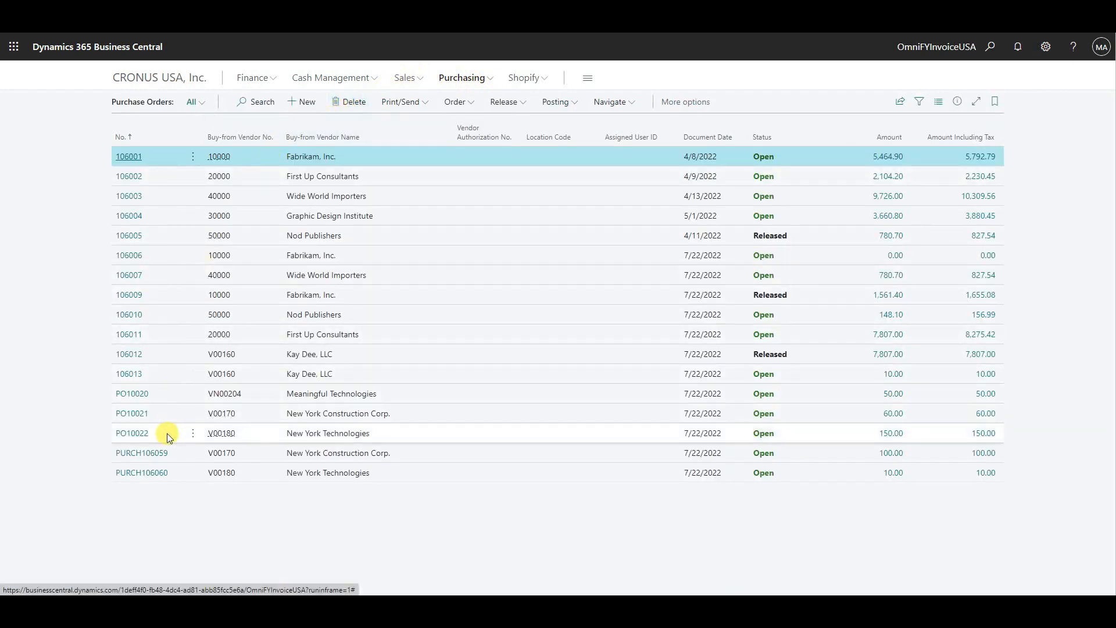
left_click(141, 437)
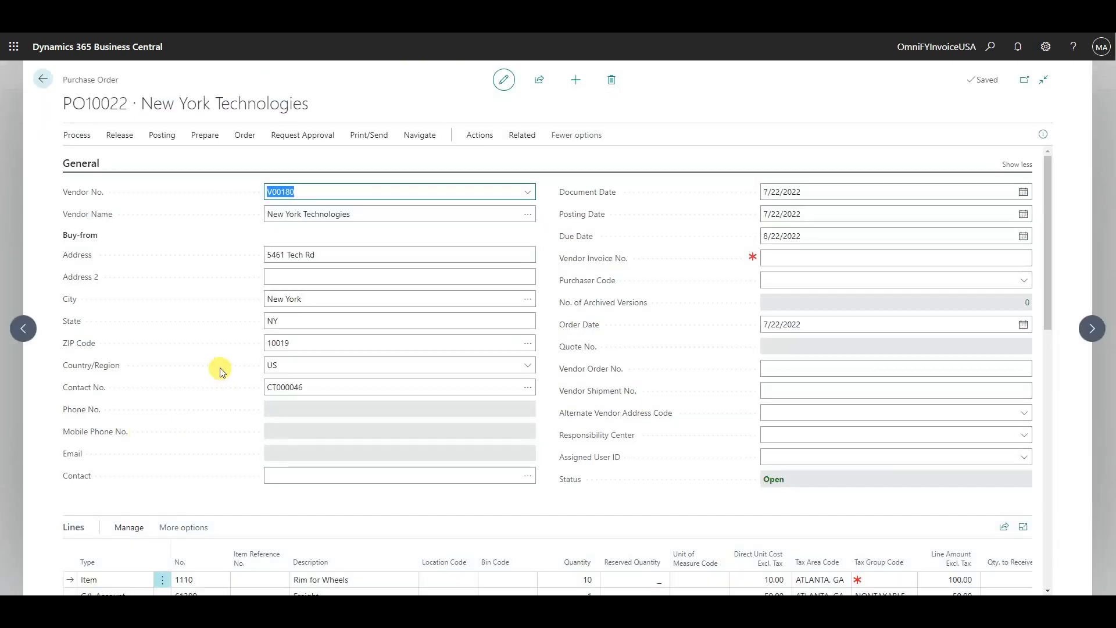
scroll(217, 370, "down", 3)
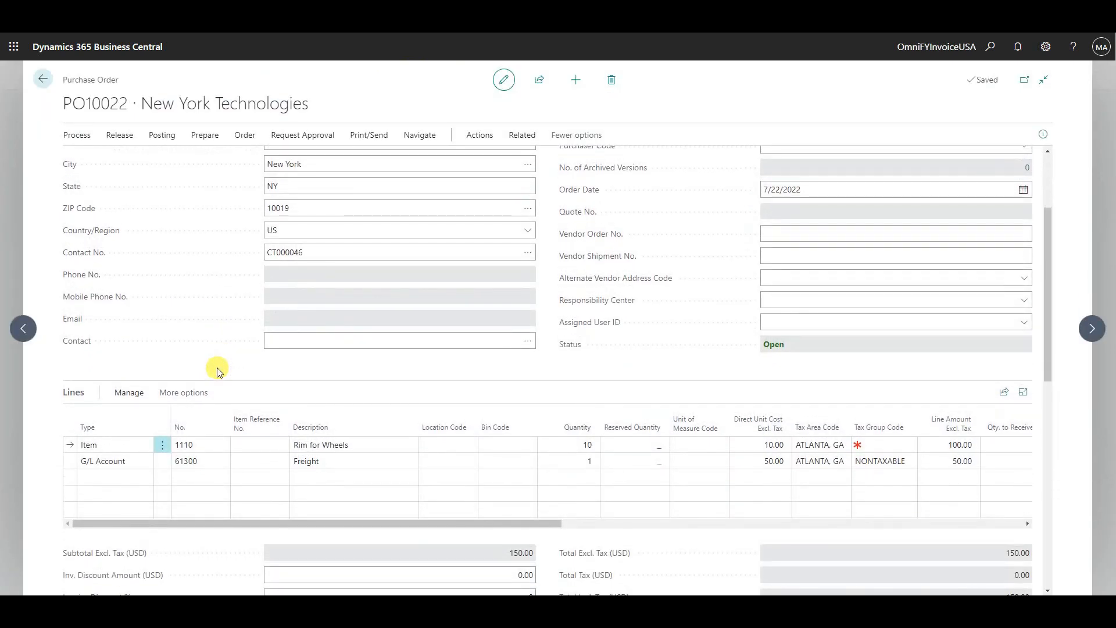
left_click(549, 461)
left_click(761, 462)
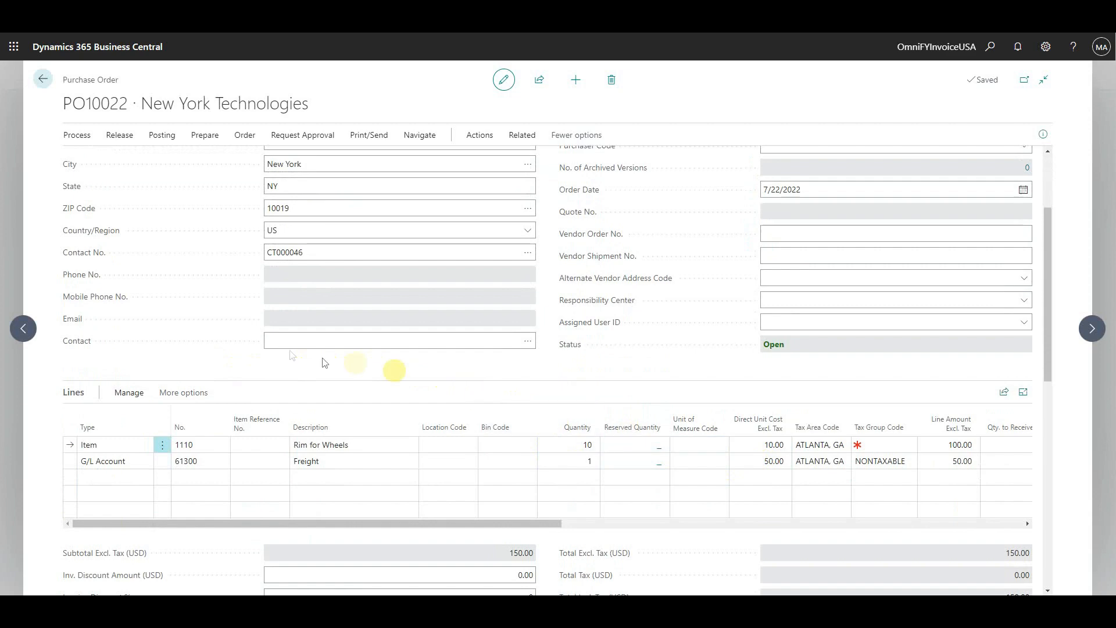
key("Escape")
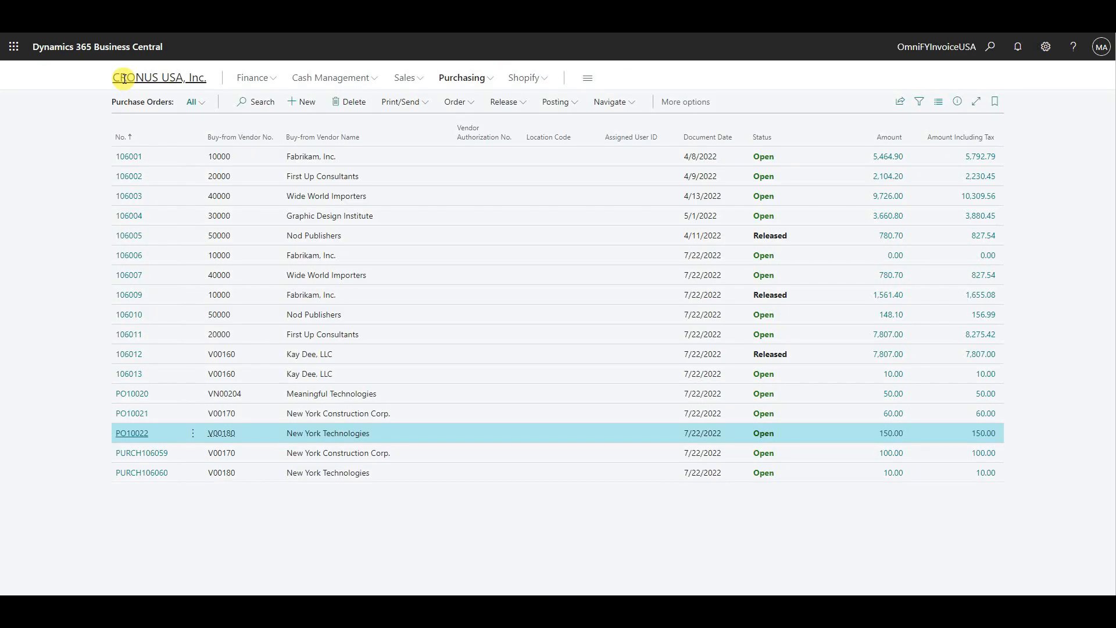
- Return to OmniFY Purchase Orders, select the V00180 order imported from Concur, and start getting receipts from Concur
left_click(124, 79)
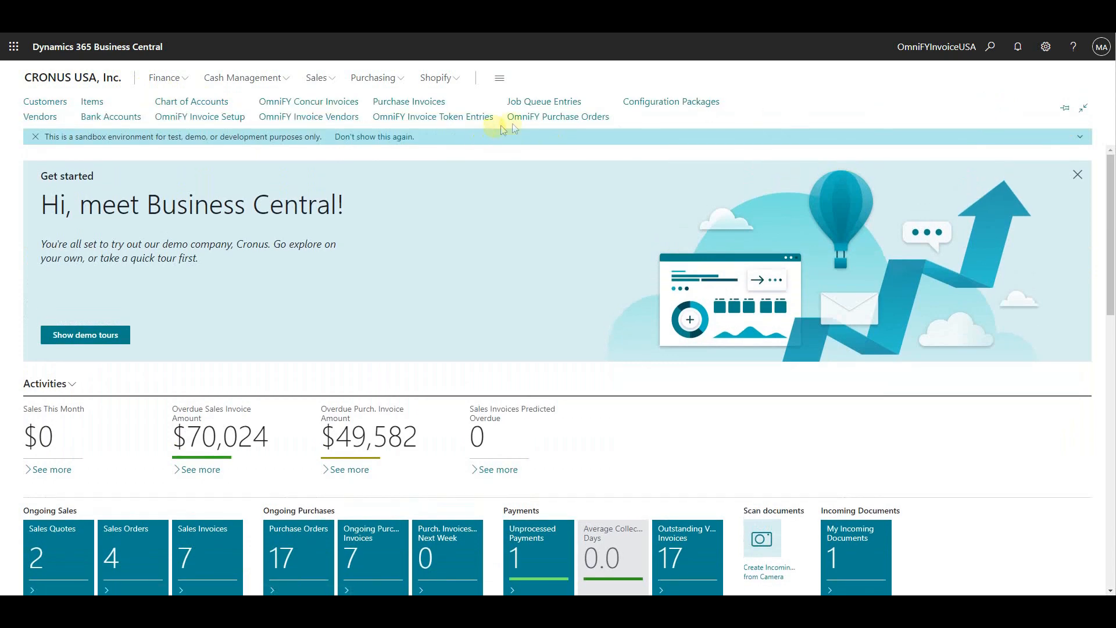
left_click(519, 118)
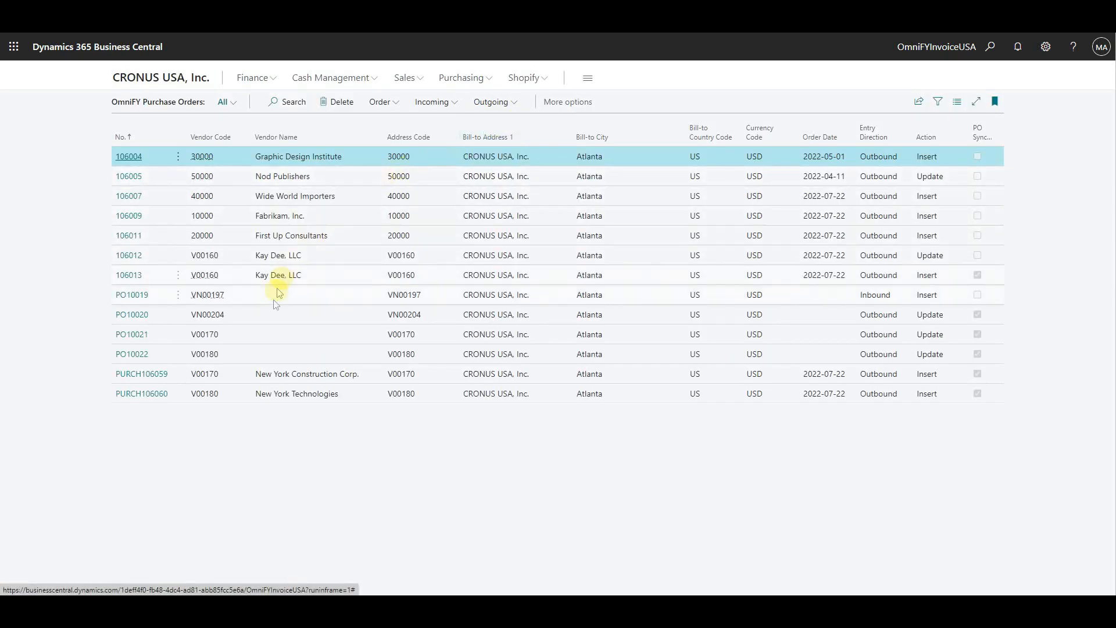
left_click(163, 353)
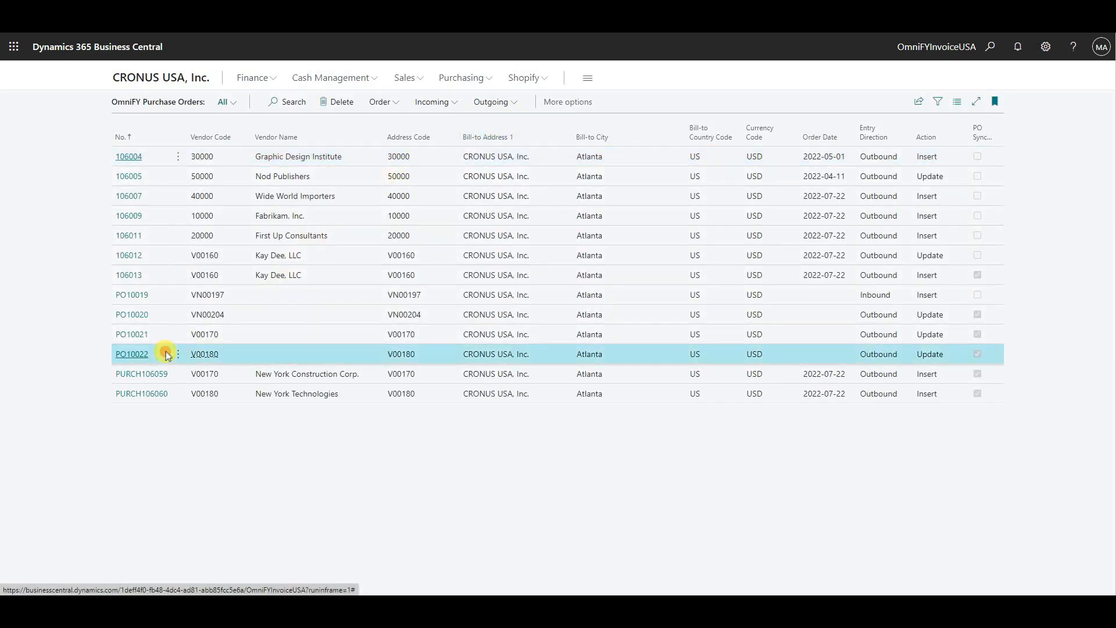
left_click(439, 110)
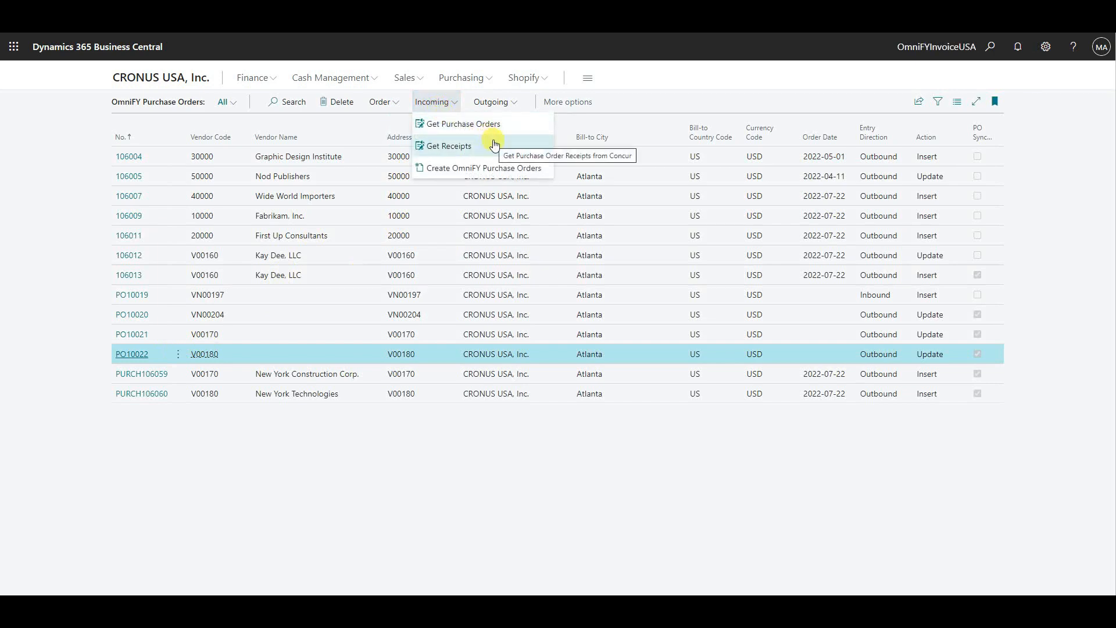